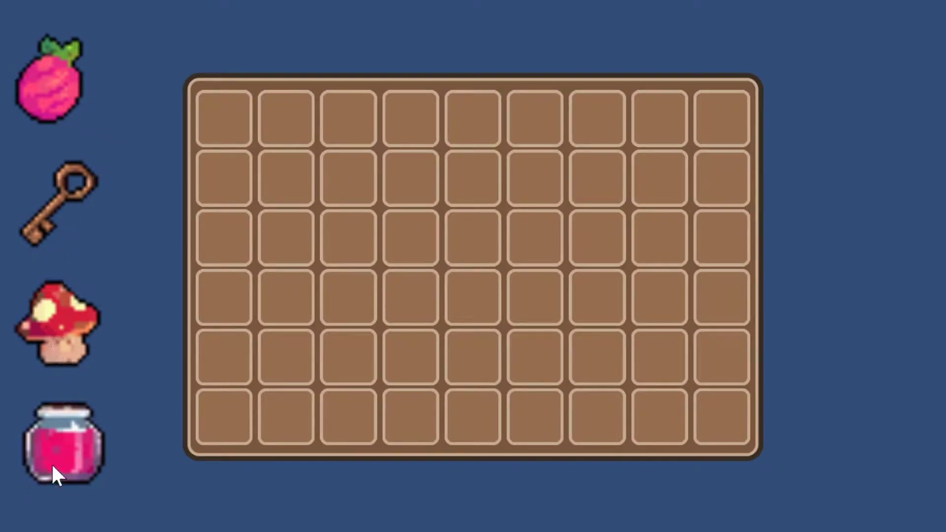
- Press I in the running game to close the inventory panel
key(i)
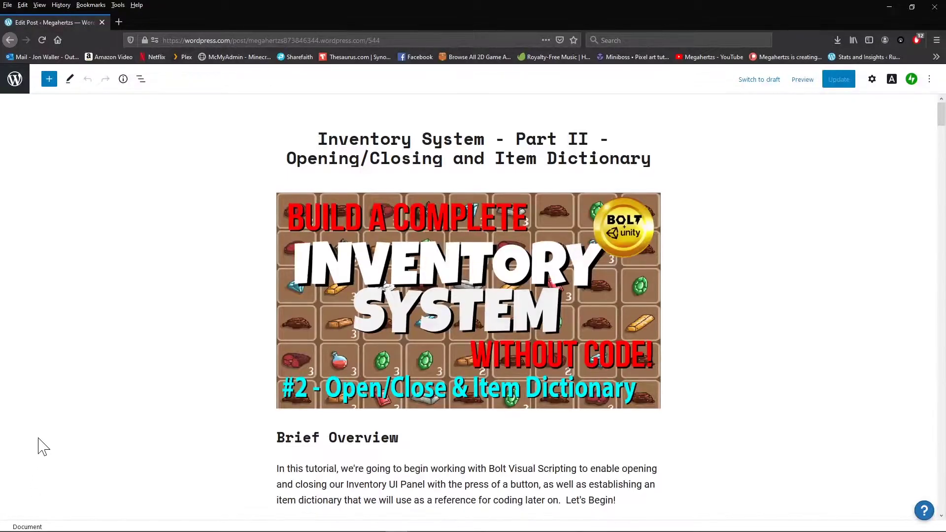
- Scroll down the Inventory System Part II post to the ItemID and ItemName explanation
scroll(40, 461, down, 7)
scroll(43, 446, down, 11)
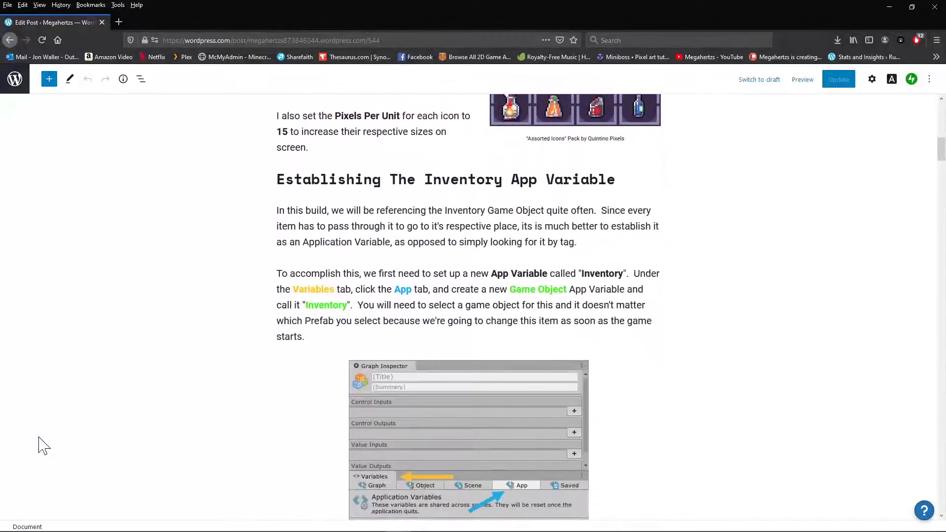
scroll(44, 446, down, 16)
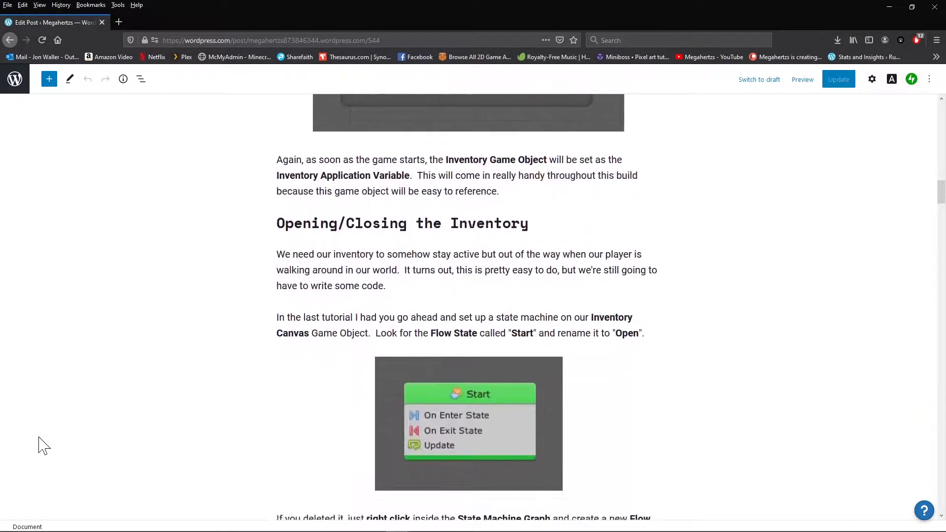
scroll(44, 446, down, 18)
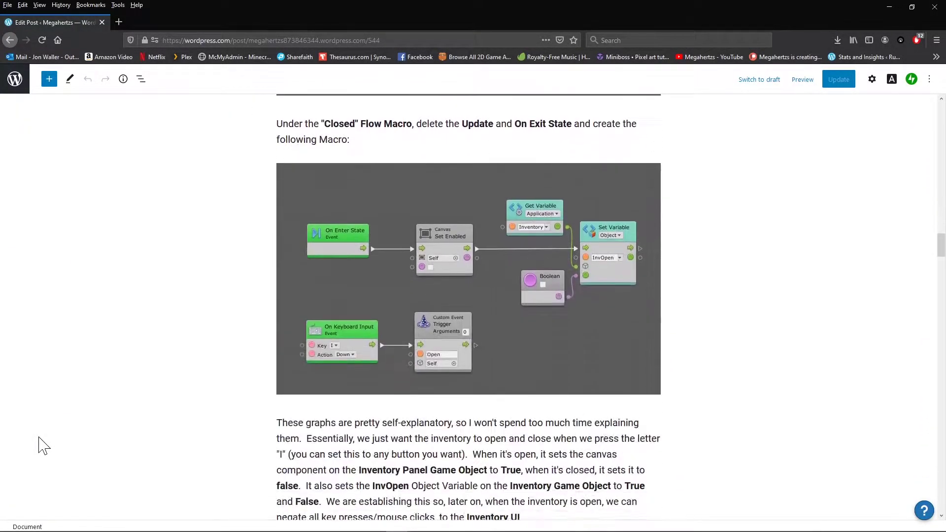
scroll(42, 448, down, 18)
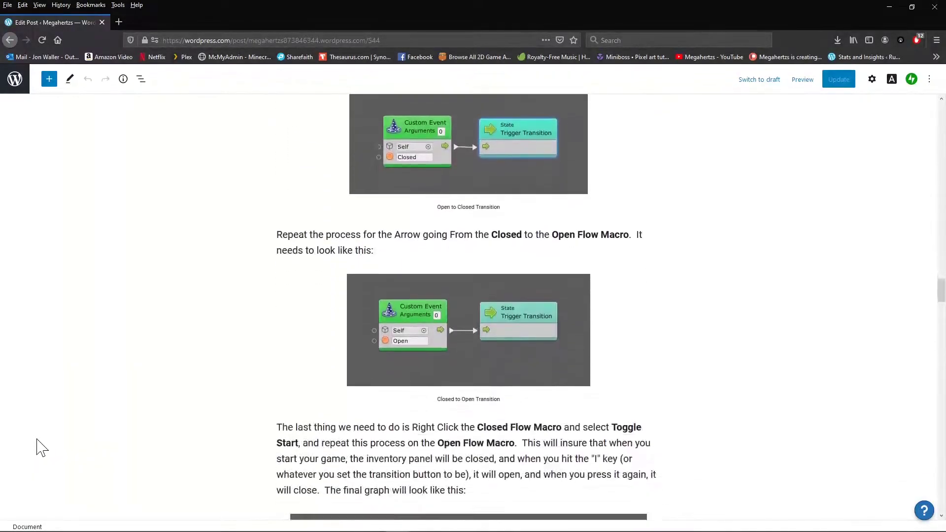
scroll(42, 448, down, 17)
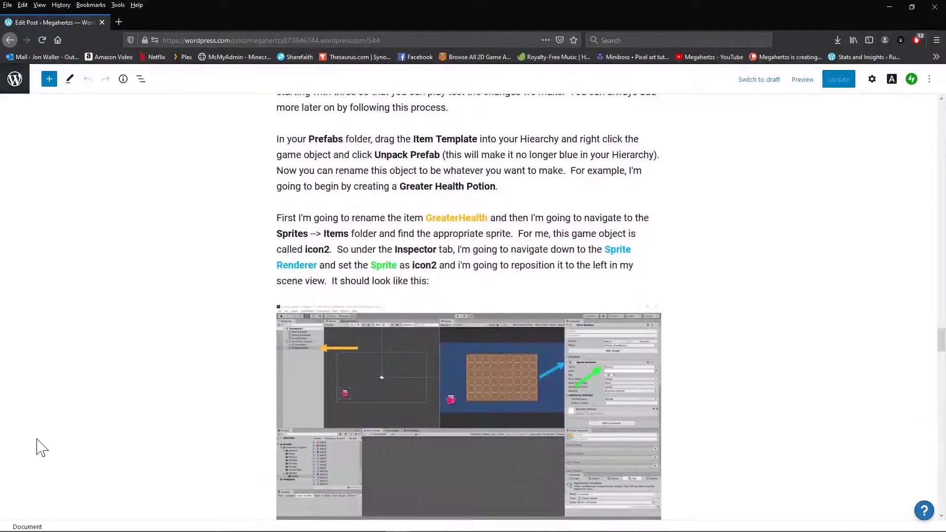
scroll(42, 447, down, 6)
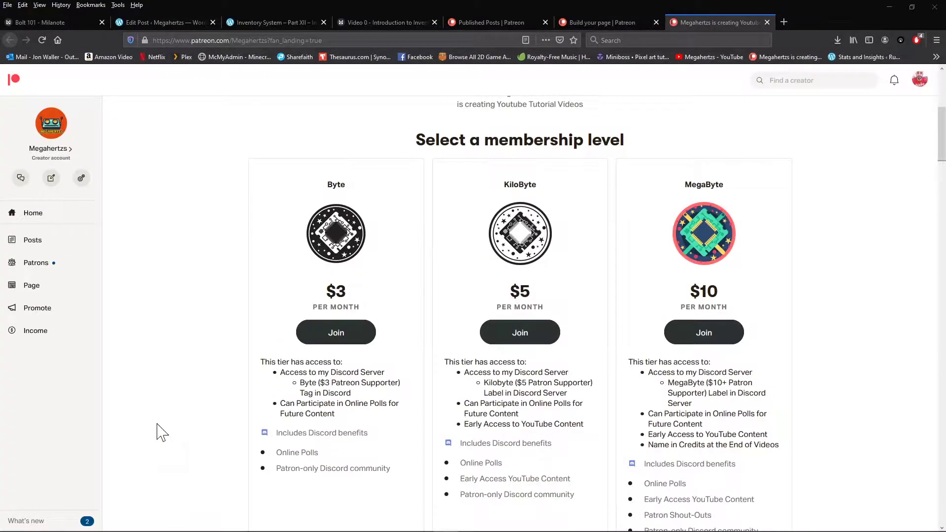
- Scroll to the $20 GigaByte tier and highlight its Downloadable Project Files benefit
scroll(157, 424, down, 5)
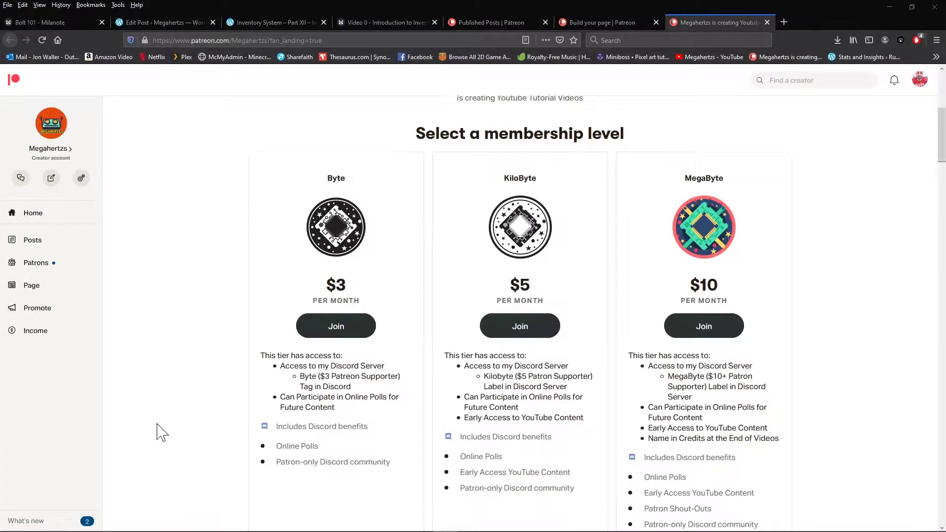
scroll(157, 428, down, 4)
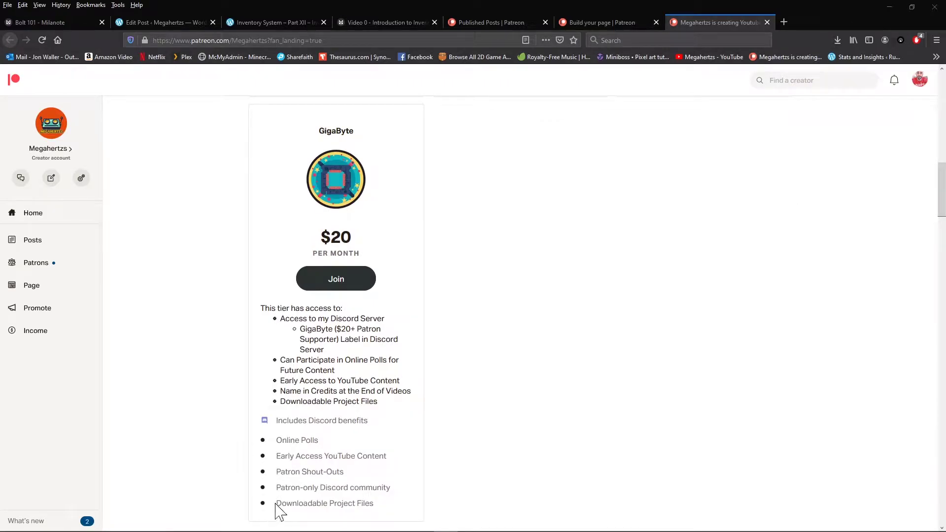
drag(275, 504, 384, 510)
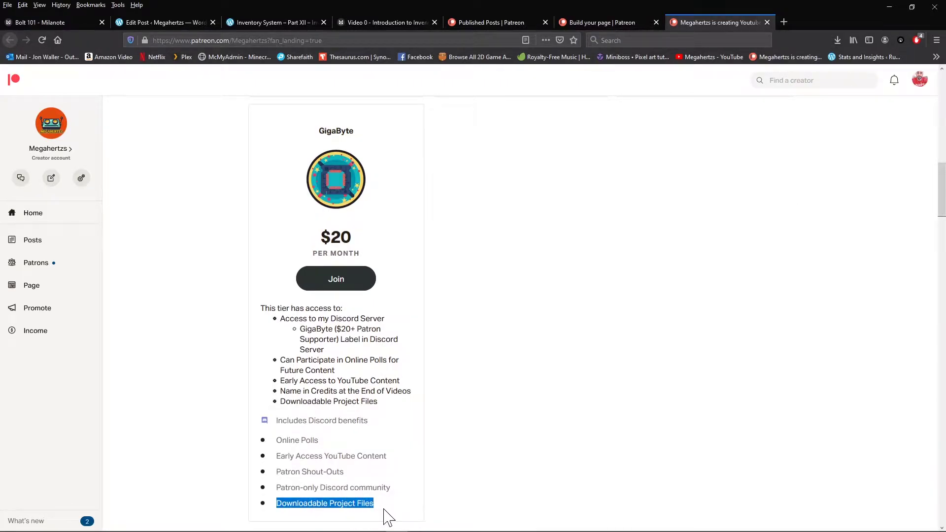
click(383, 510)
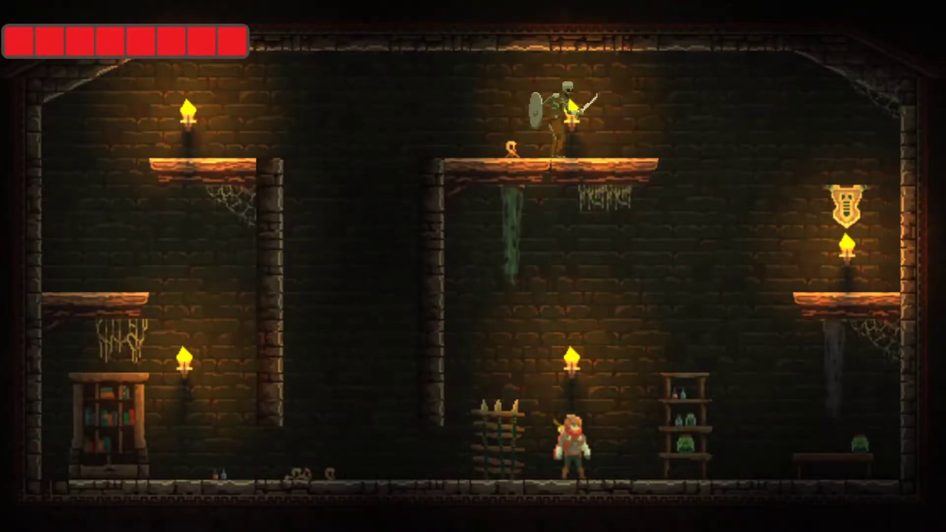
- Walk right and jump up onto the skeleton's upper ledge
key(Right)
key(Right)
key(space)
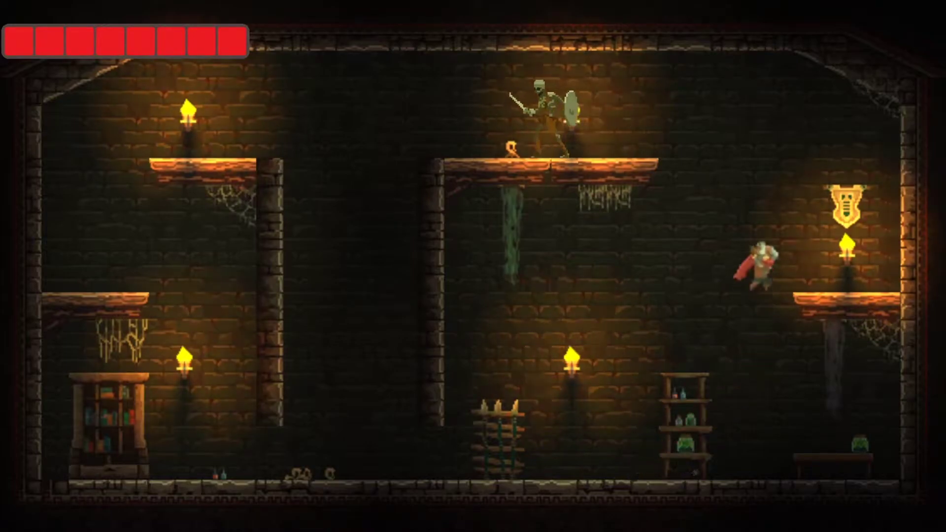
key(Left)
key(space)
- Attack the skeleton repeatedly until it is defeated
key(Left)
key(x)
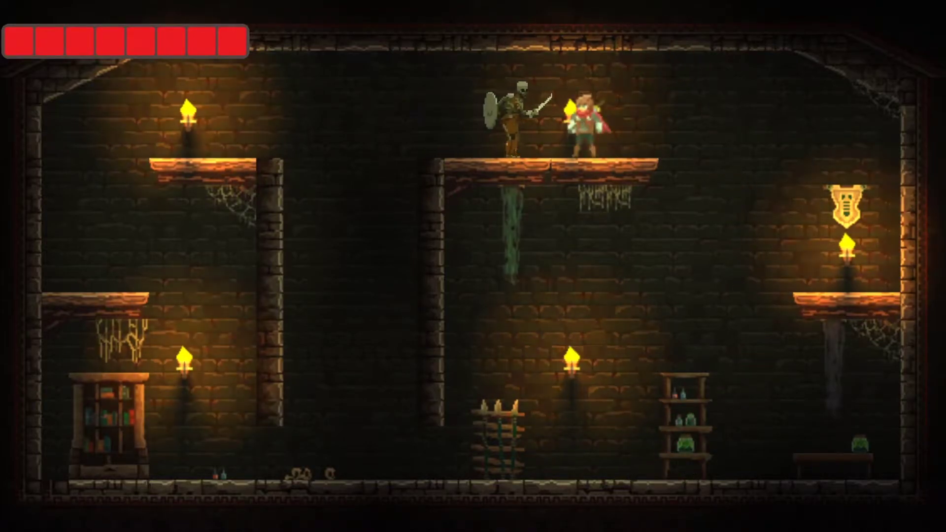
key(x)
key(Left)
key(x)
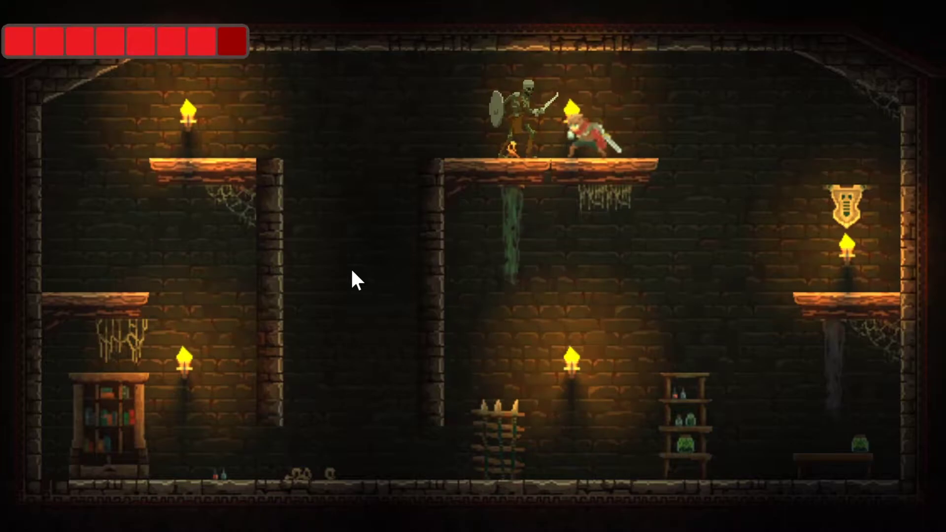
key(x)
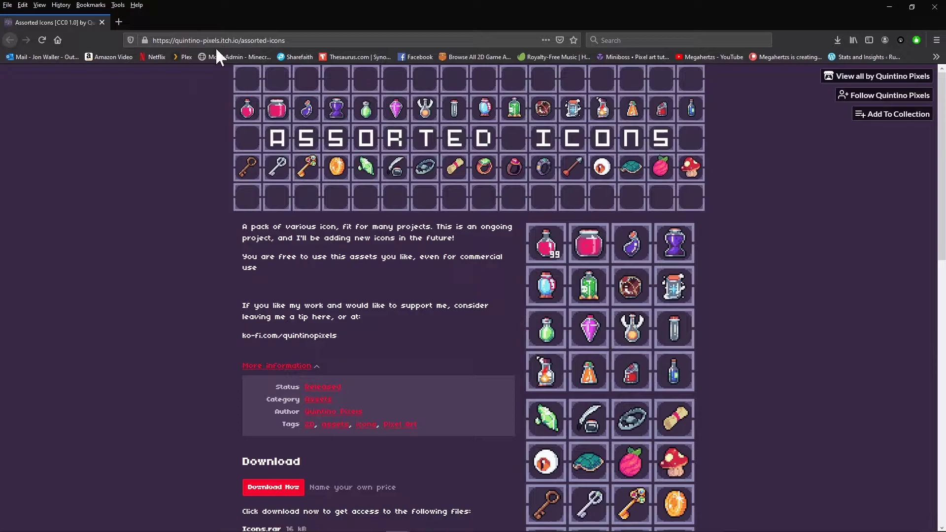
- Look over the Assorted Icons page, then switch back to the Unity editor
scroll(328, 374, down, 2)
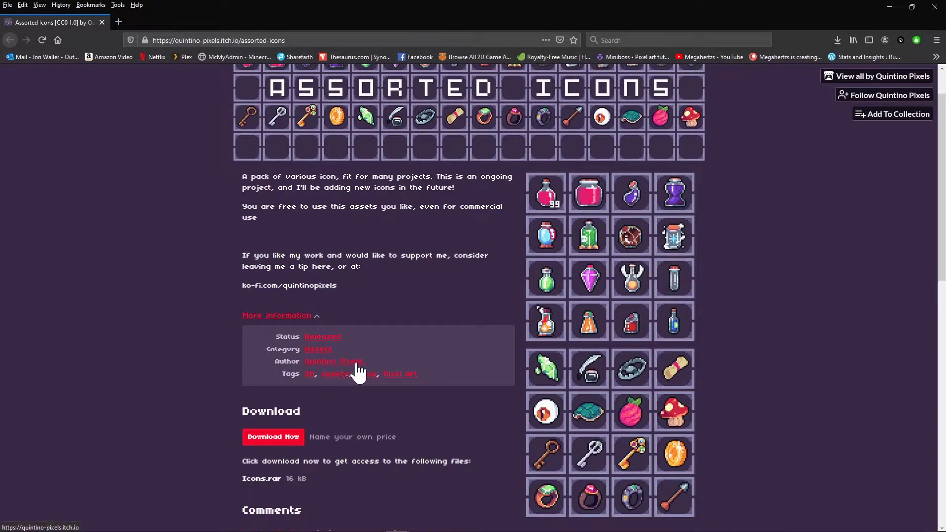
scroll(402, 242, up, 1)
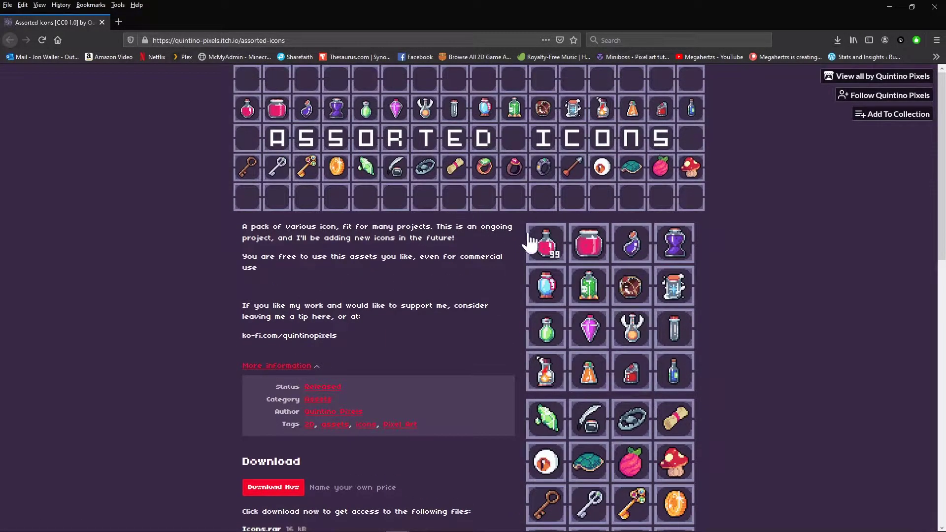
scroll(581, 243, down, 1)
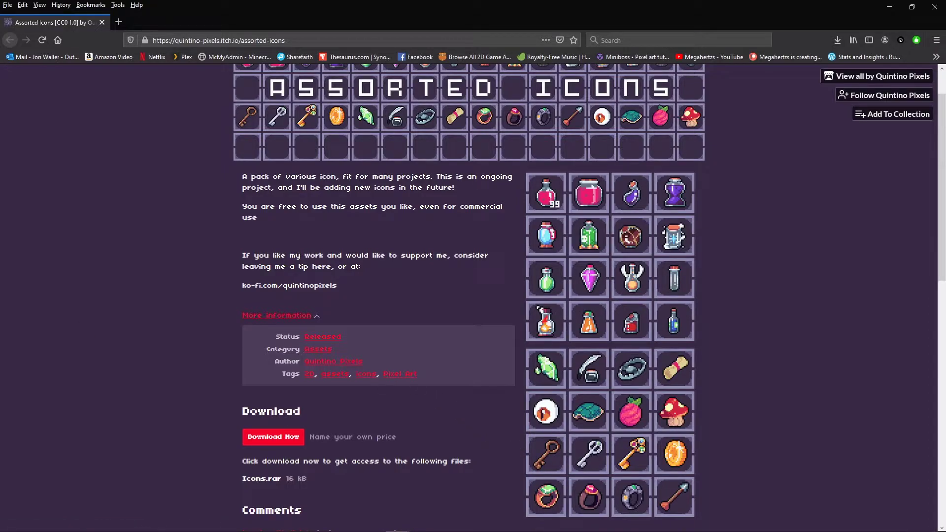
key(alt+Tab)
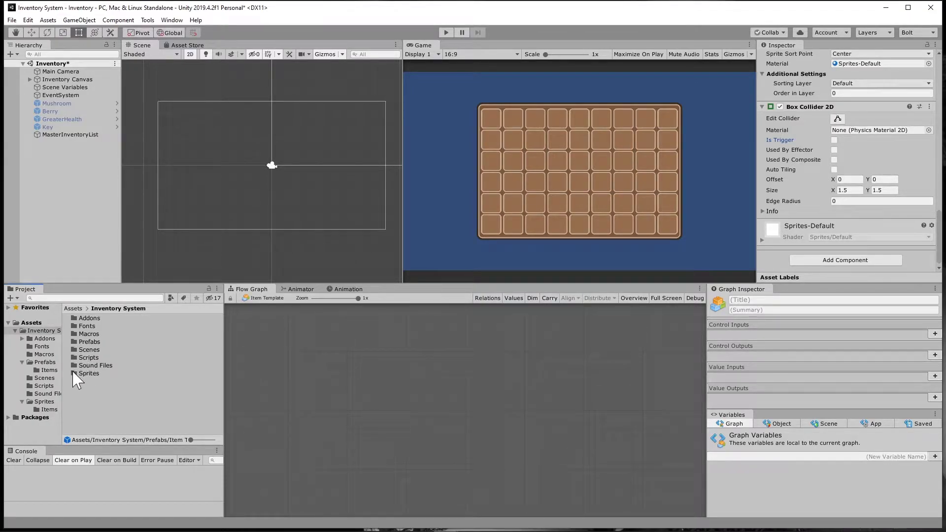
- Give icon1–icon32 in Sprites/Items 15 Pixels Per Unit, then open the Prefabs folder
double_click(75, 373)
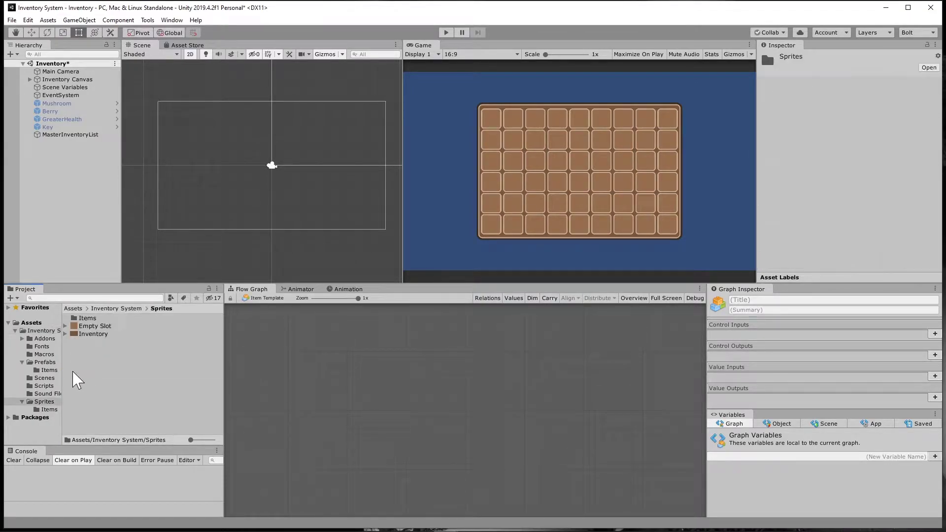
double_click(77, 318)
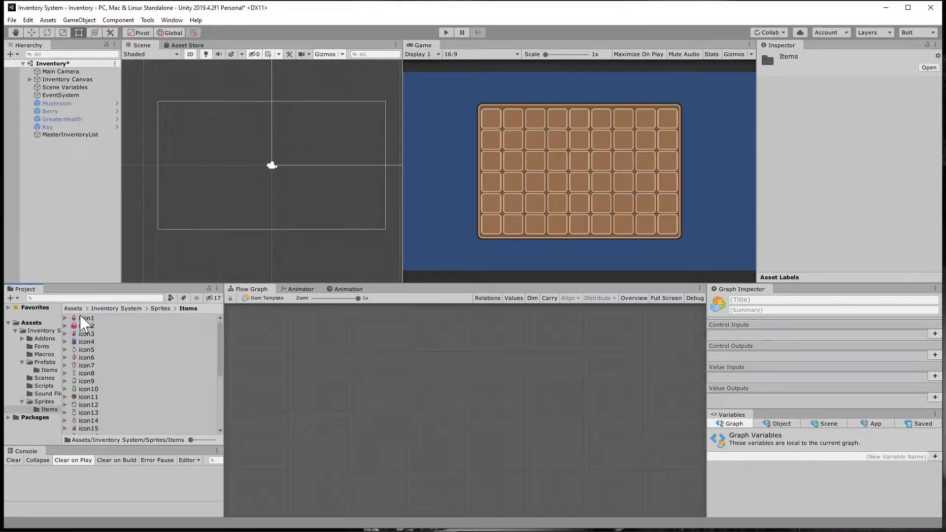
click(82, 318)
scroll(99, 379, down, 5)
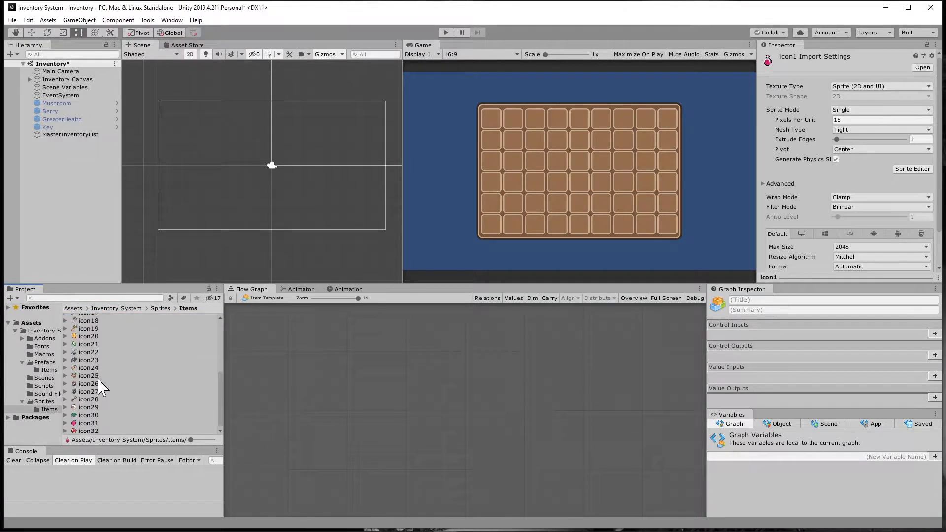
shift+click(85, 433)
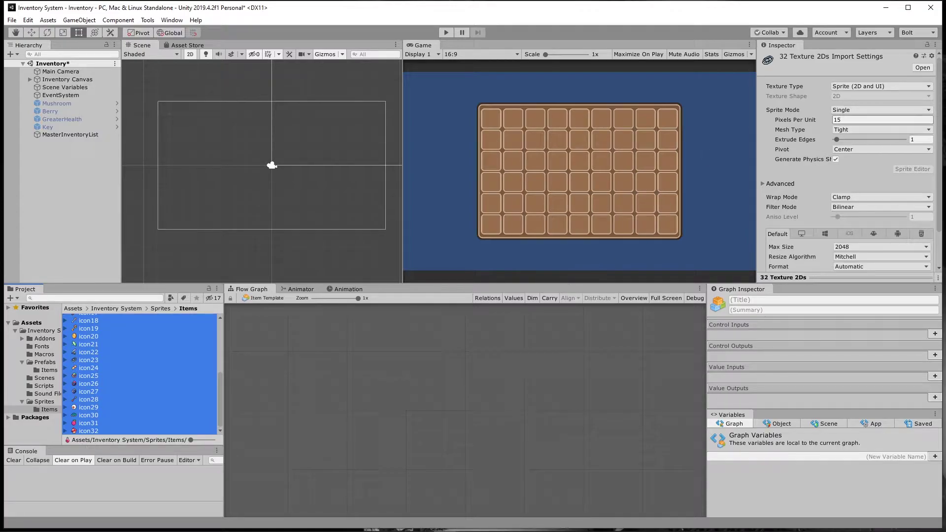
click(857, 120)
key(Return)
click(126, 311)
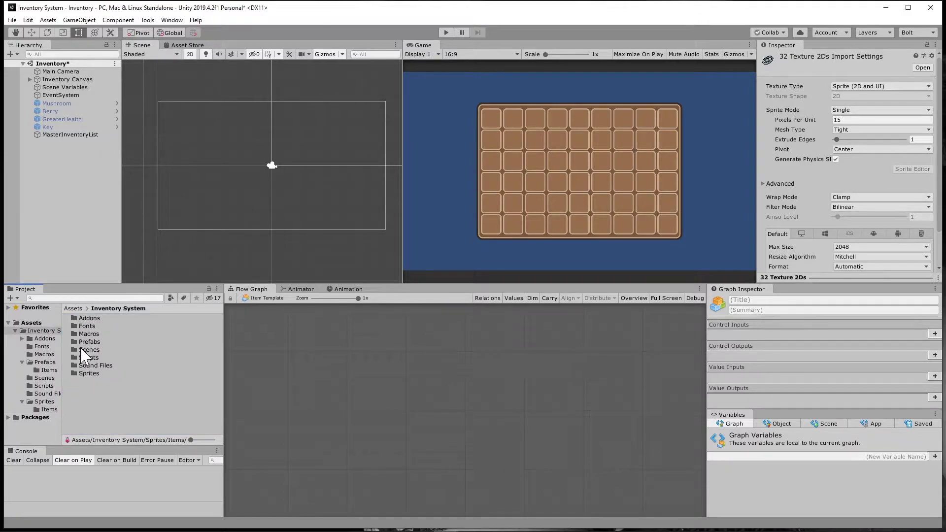
double_click(74, 342)
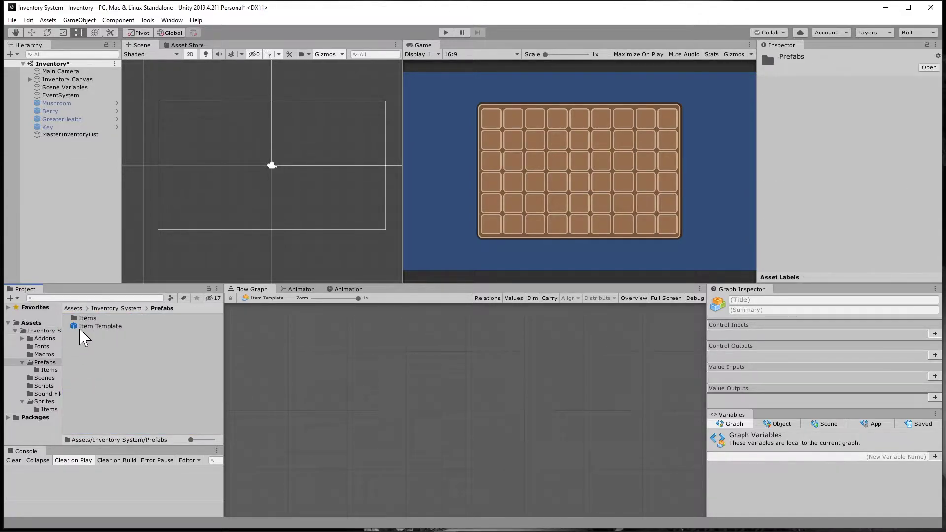
- Set the Item Template prefab's Box Collider 2D size to 1.5 by 1.5
click(82, 327)
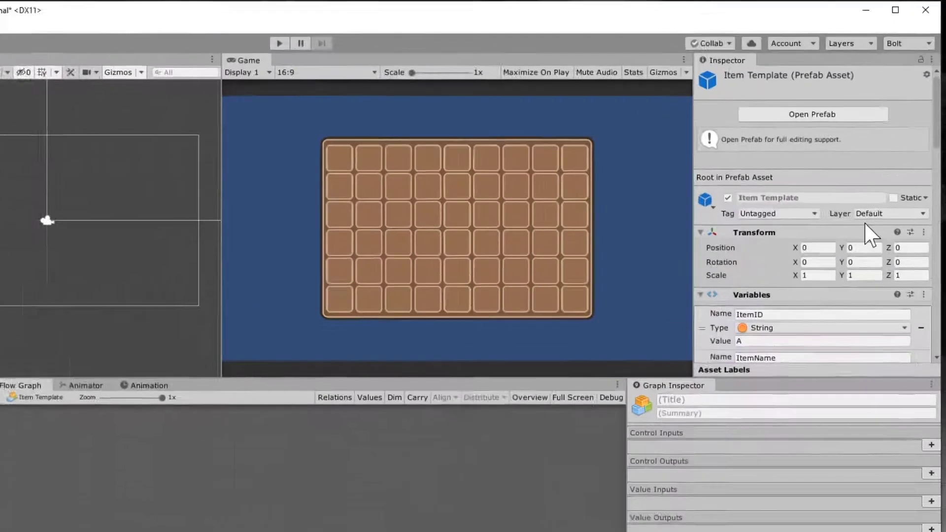
scroll(935, 177, down, 3)
scroll(801, 242, down, 10)
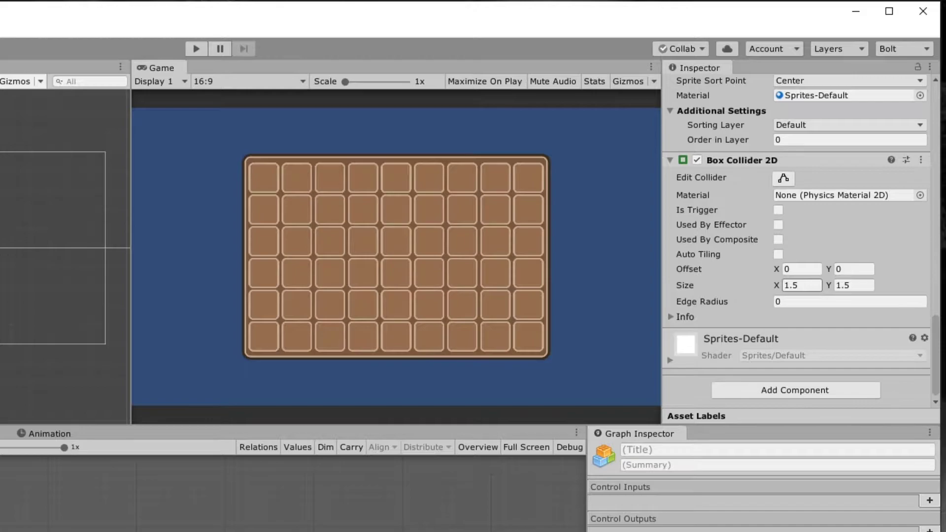
click(789, 285)
key(Tab)
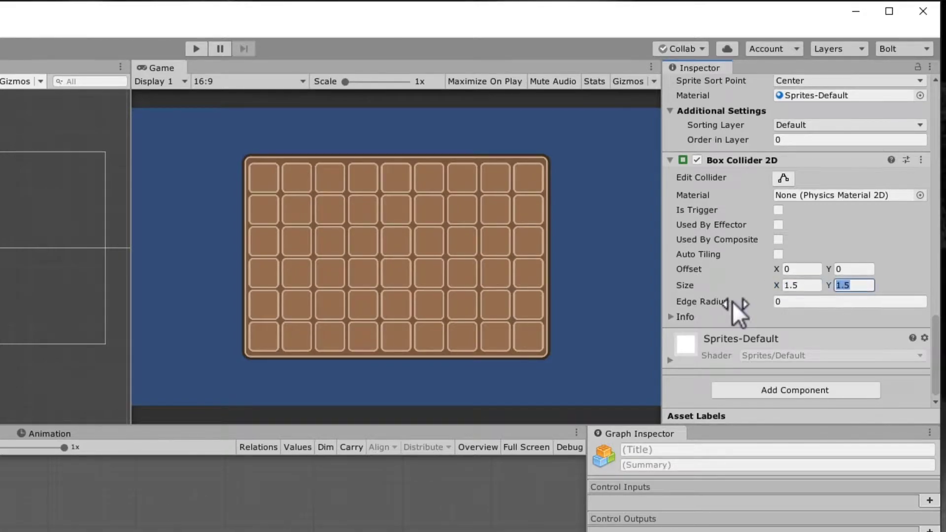
click(682, 289)
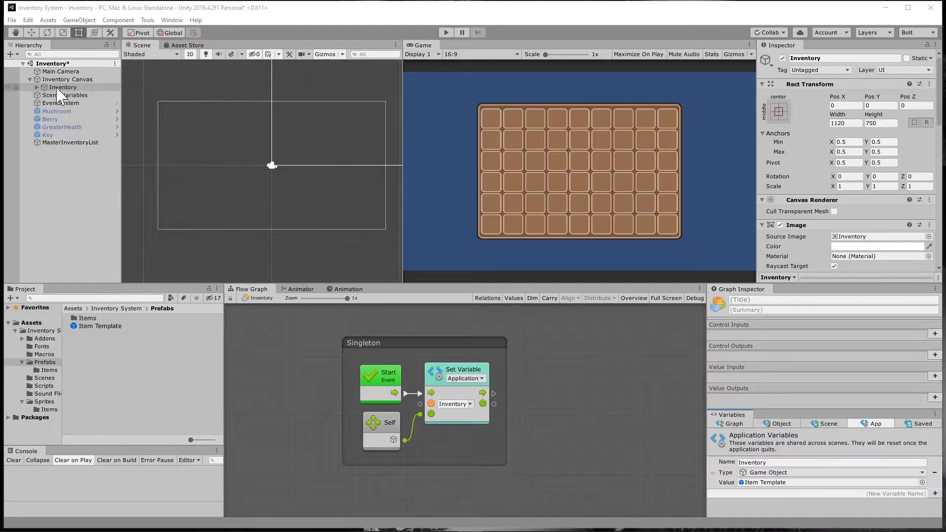
click(38, 87)
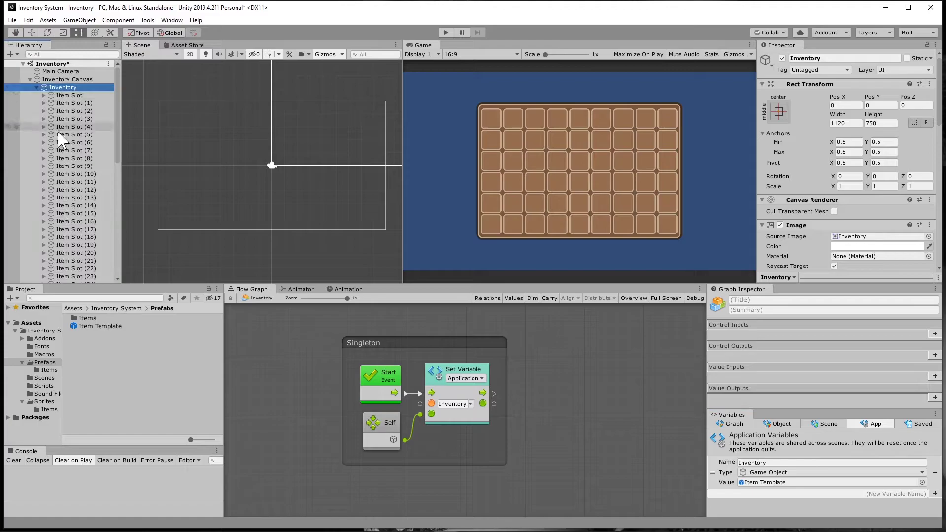
click(38, 88)
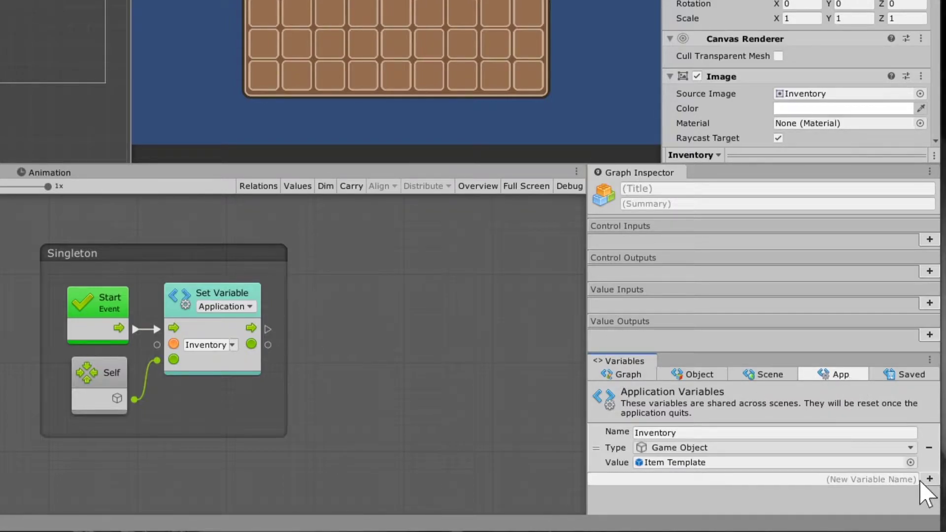
click(882, 480)
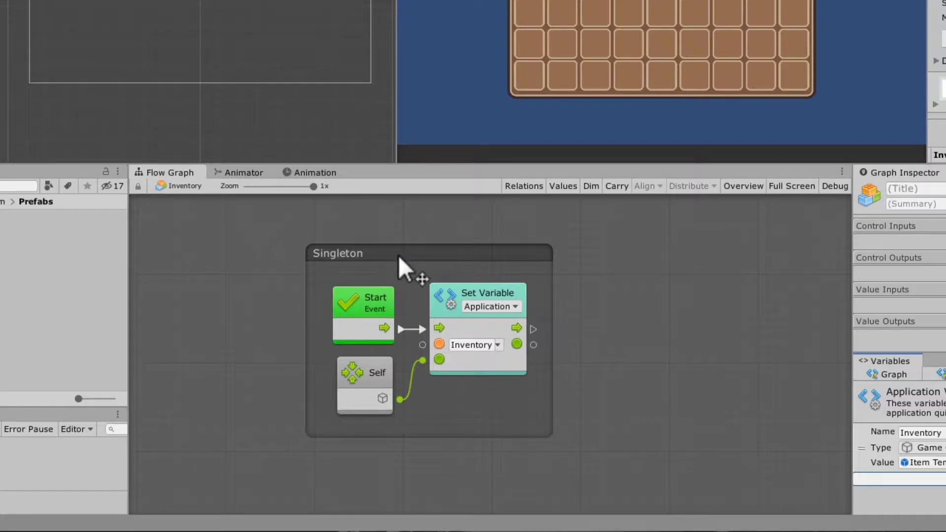
drag(382, 252, 348, 250)
click(333, 321)
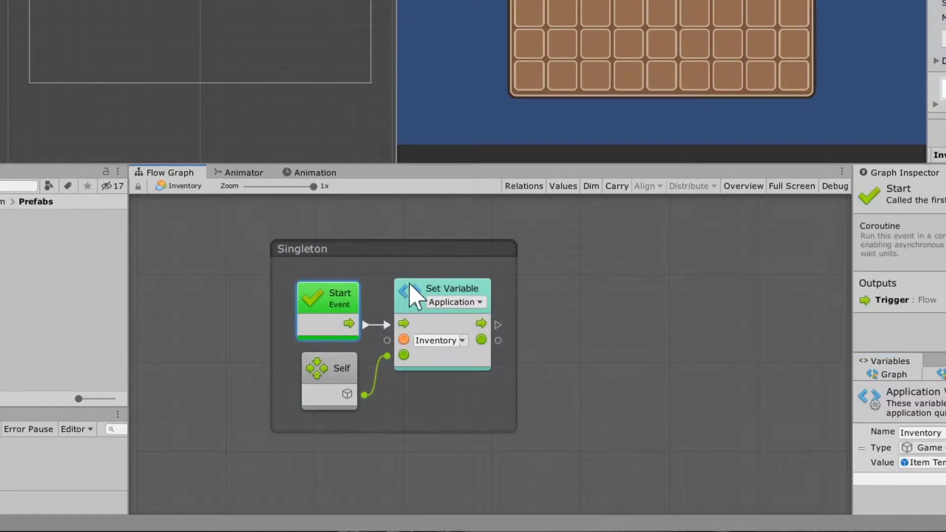
click(428, 298)
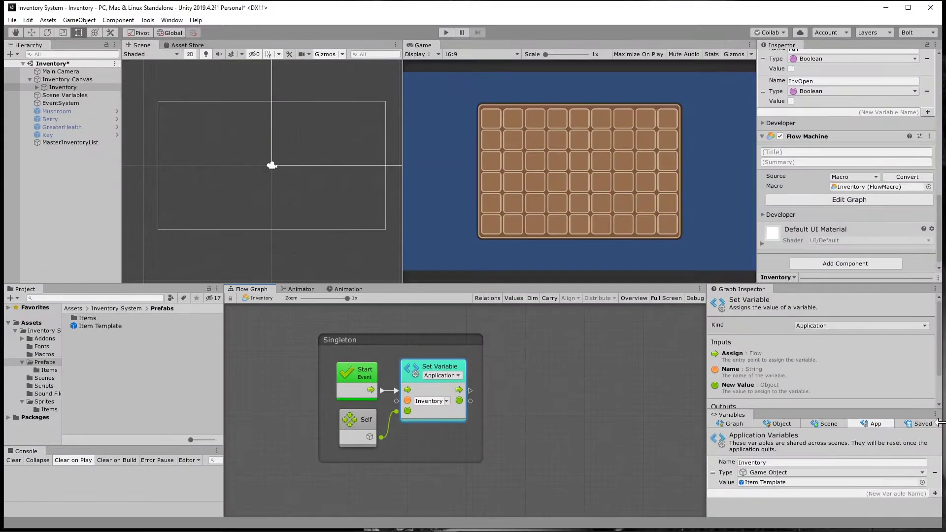
click(447, 33)
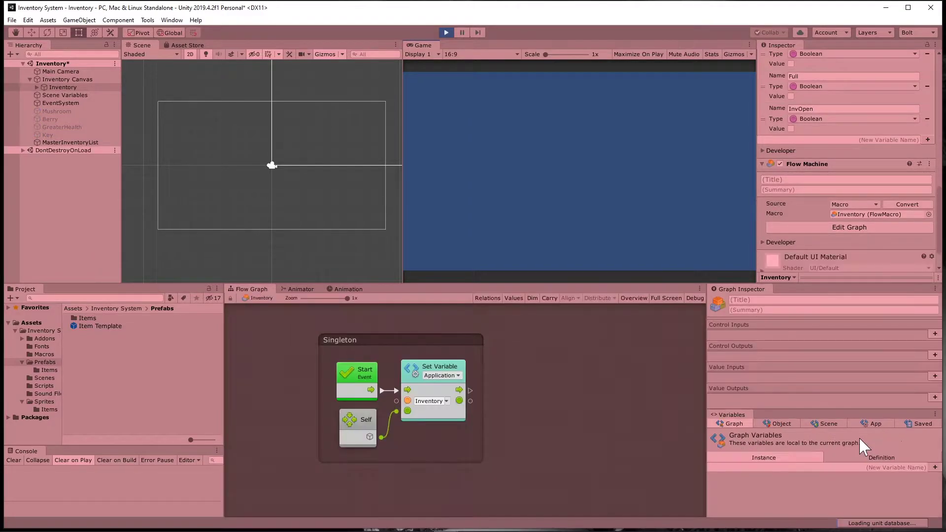
click(872, 424)
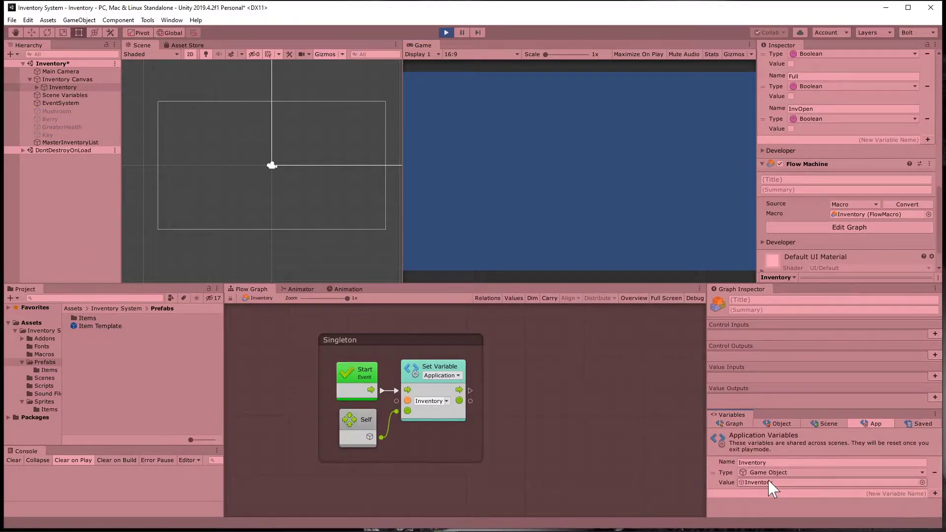
click(445, 33)
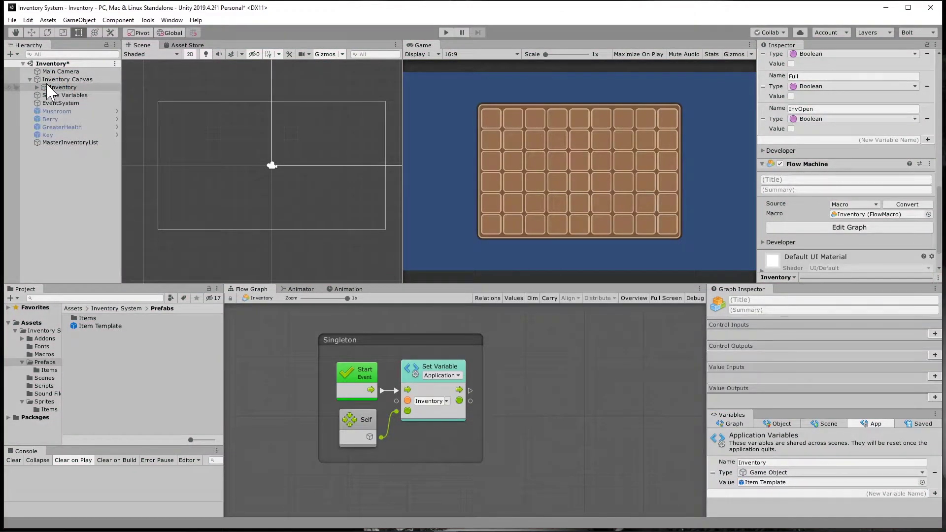
- Add a flow state titled 'Open' to the Inventory Canvas state graph, then delete the duplicate
click(54, 79)
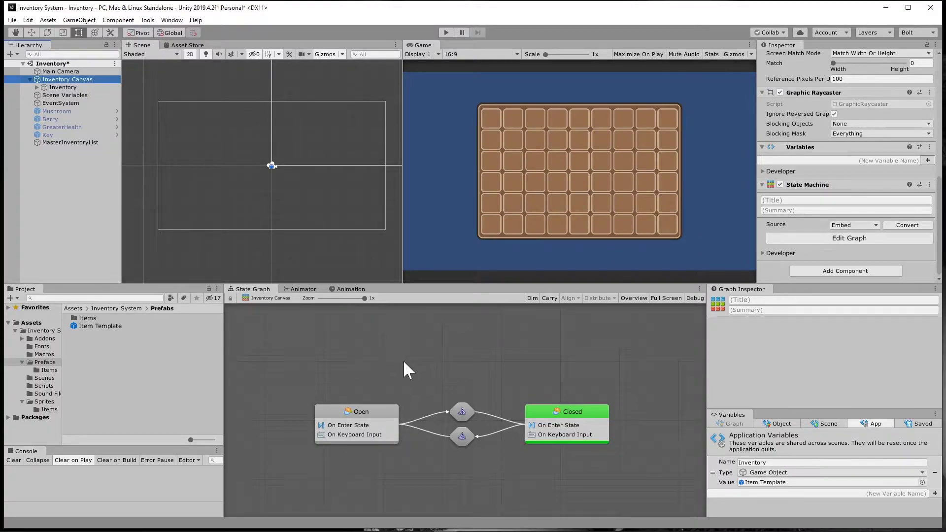
middle_drag(404, 362, 412, 350)
right_click(467, 360)
click(504, 364)
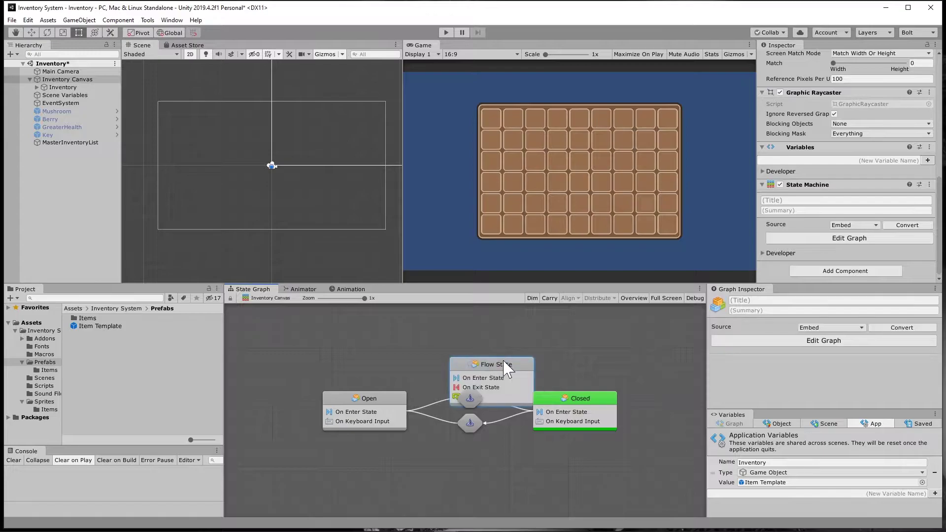
drag(504, 364, 440, 354)
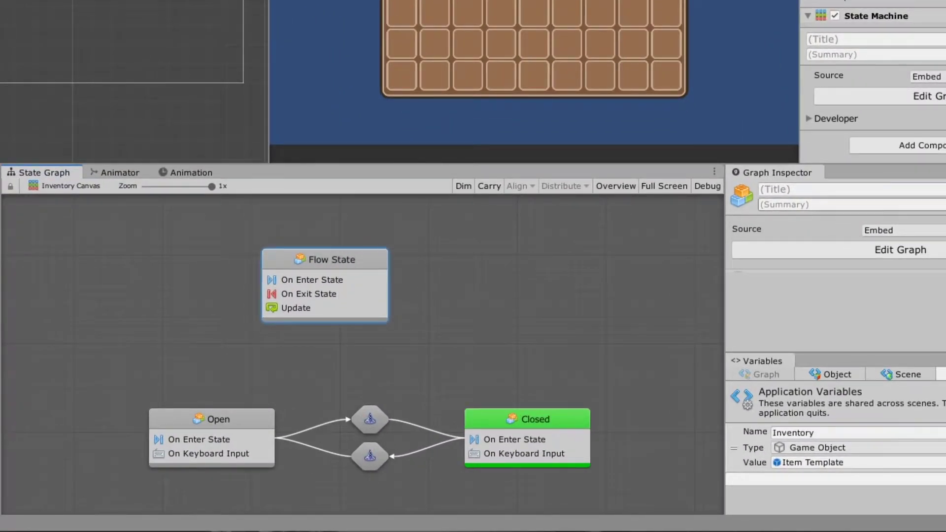
click(813, 189)
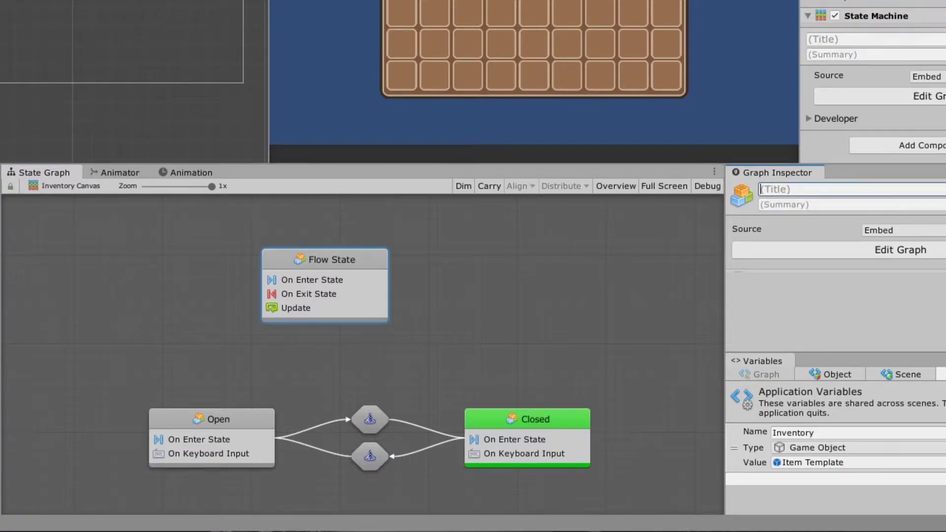
text(Open)
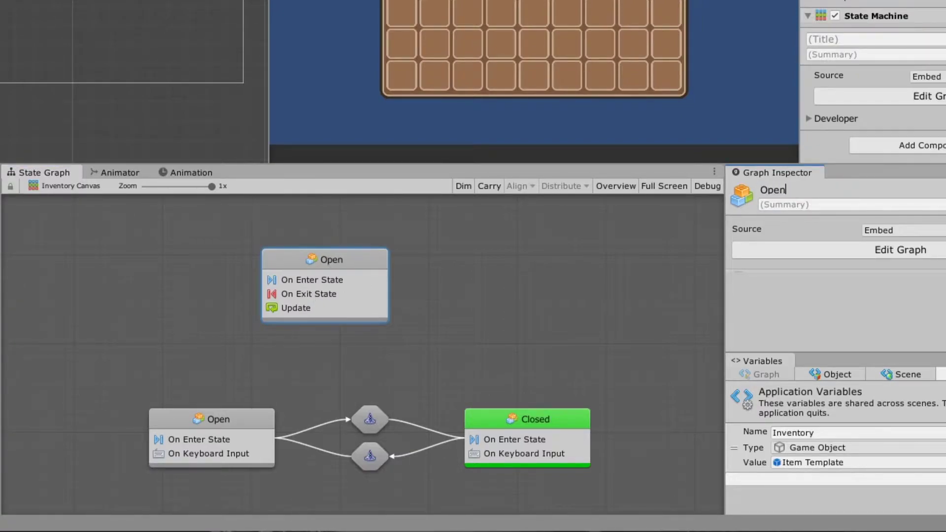
click(218, 297)
click(295, 295)
key(Delete)
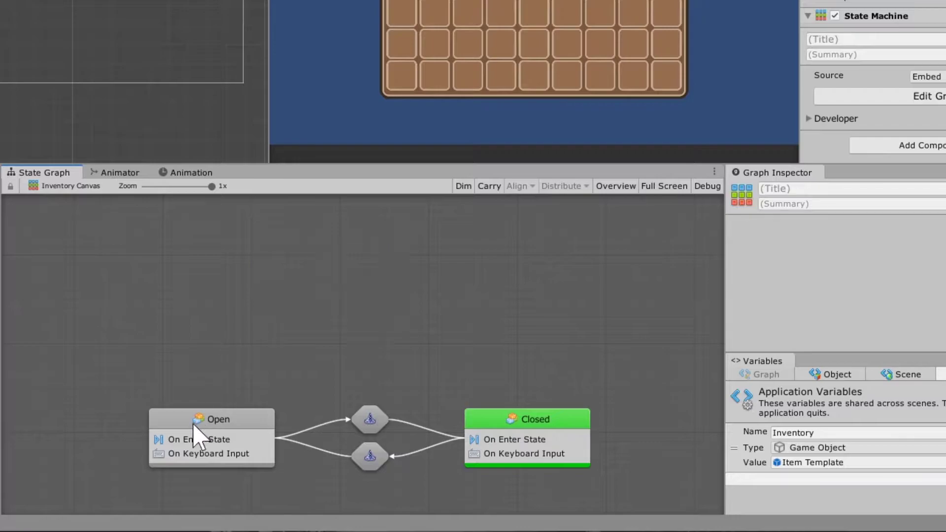
- Open the Open state's flow graph and inspect its On Enter State event in full screen
double_click(217, 434)
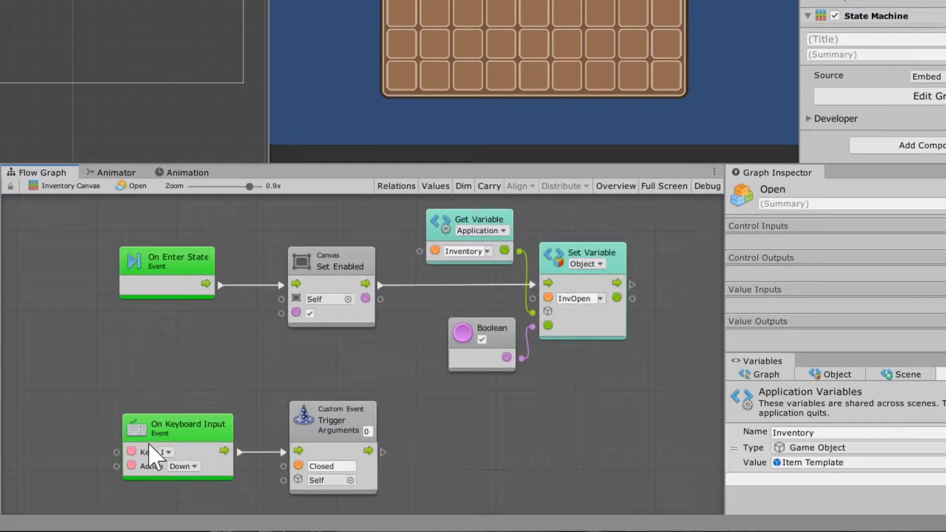
middle_drag(168, 368, 321, 302)
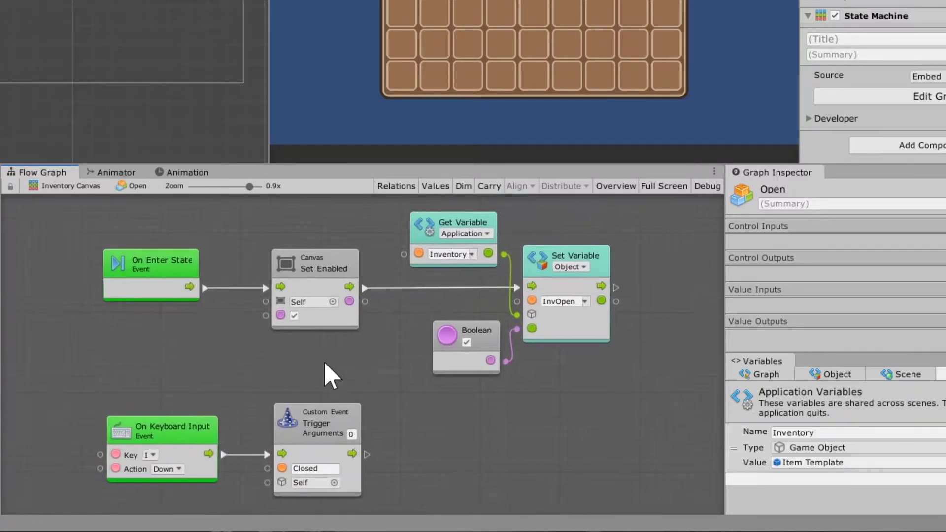
click(157, 270)
click(290, 217)
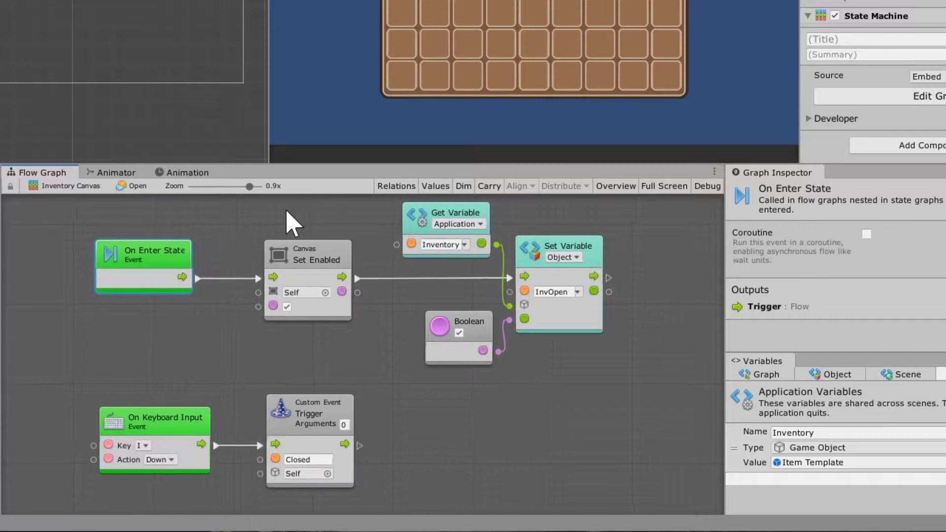
key(shift+space)
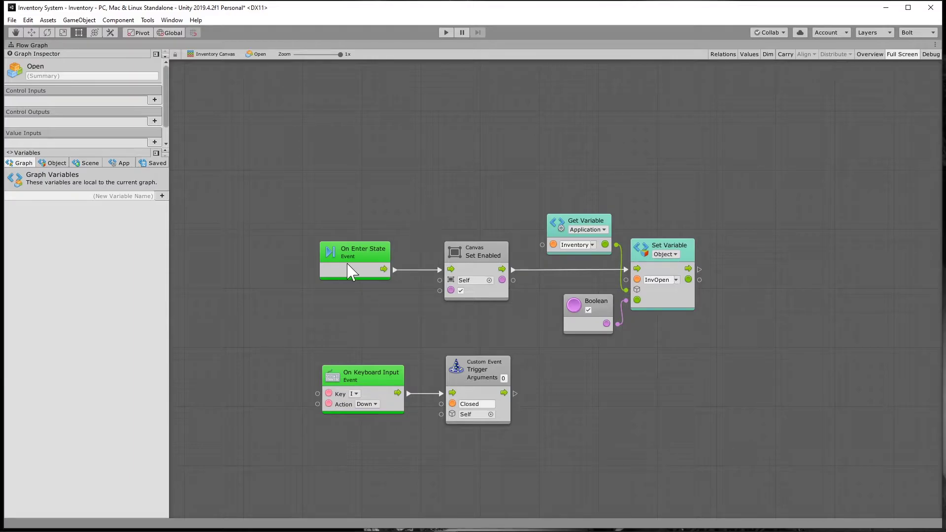
key(shift+space)
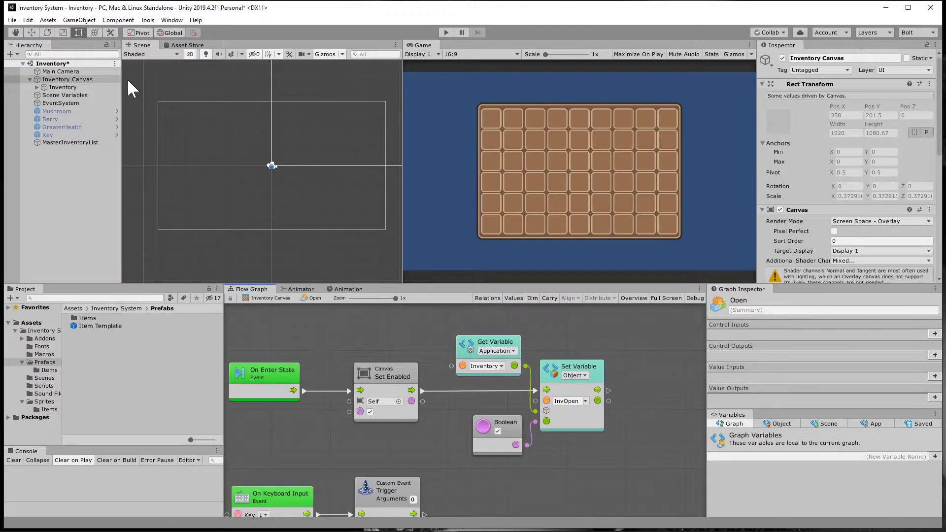
- Toggle the Inventory Canvas component off and on twice, then inspect the InvOpen Set Variable node
click(67, 79)
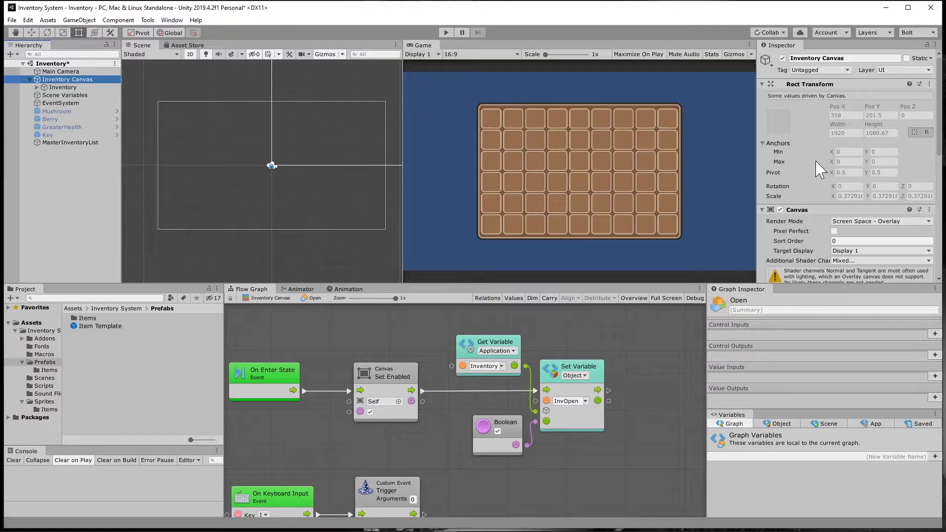
click(780, 211)
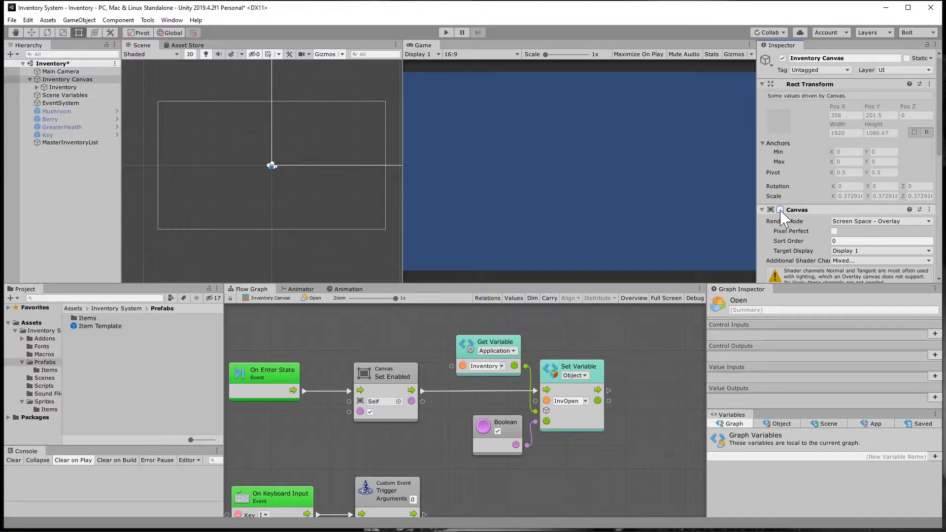
click(780, 210)
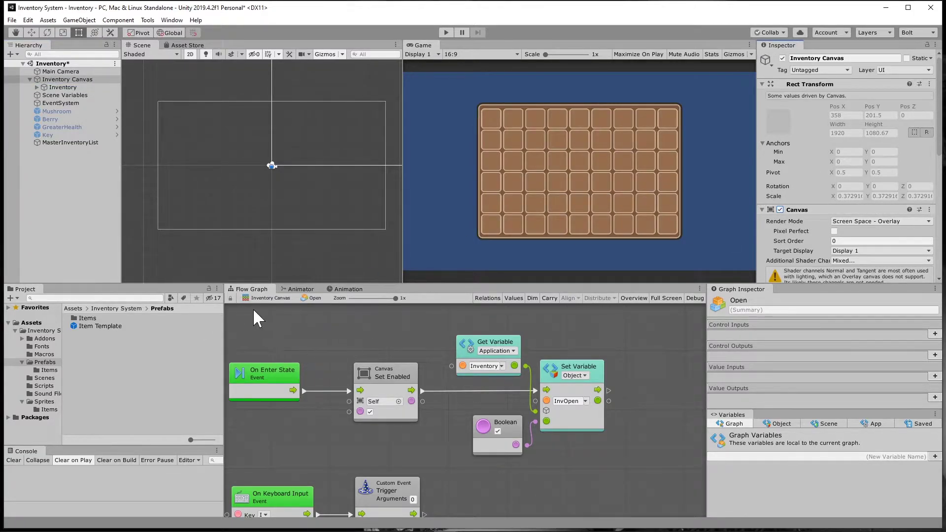
click(780, 210)
click(780, 210)
click(582, 402)
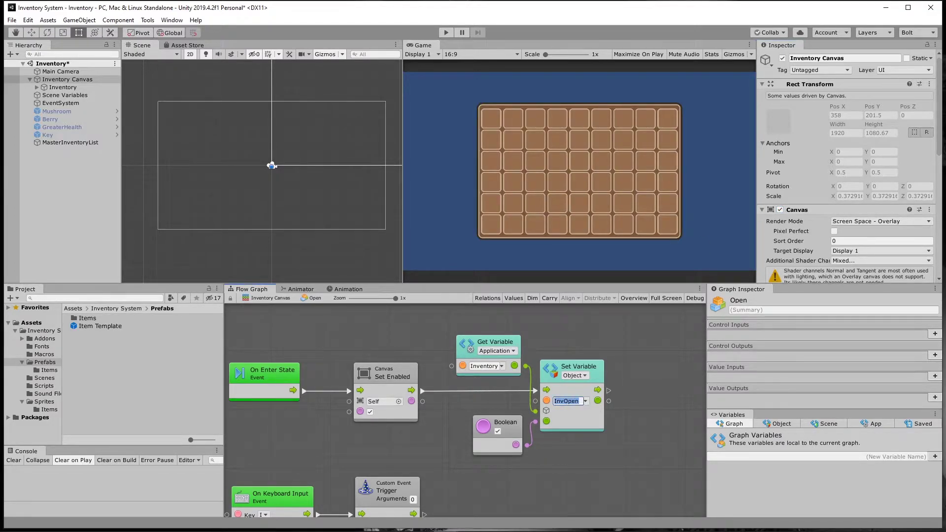
click(571, 417)
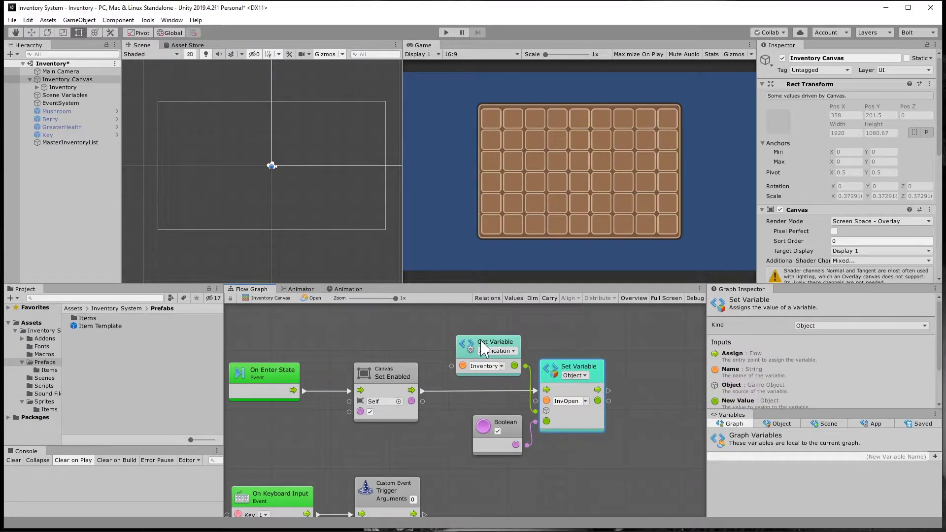
- Select the Inventory object and review its InvOpen Boolean variable, leaving the name unchanged
click(62, 87)
scroll(869, 209, down, 5)
scroll(869, 209, down, 5)
scroll(870, 209, up, 2)
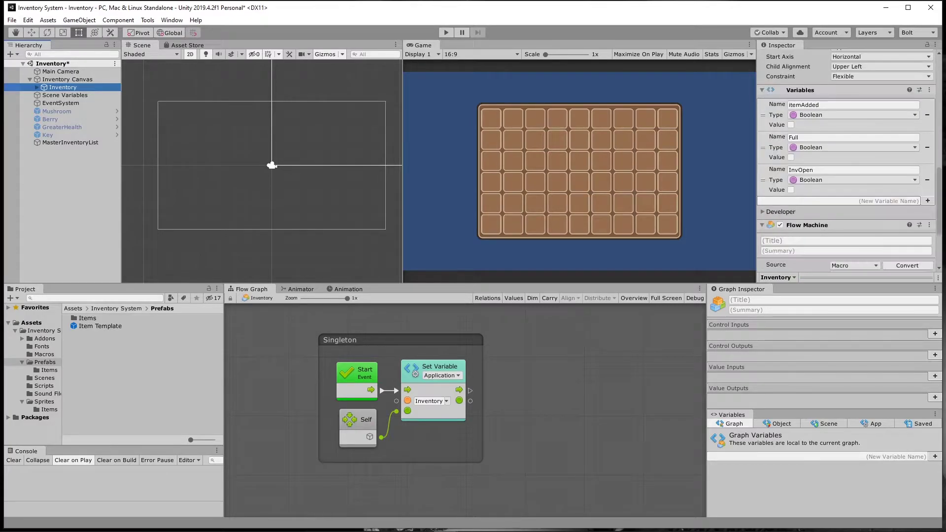
click(798, 170)
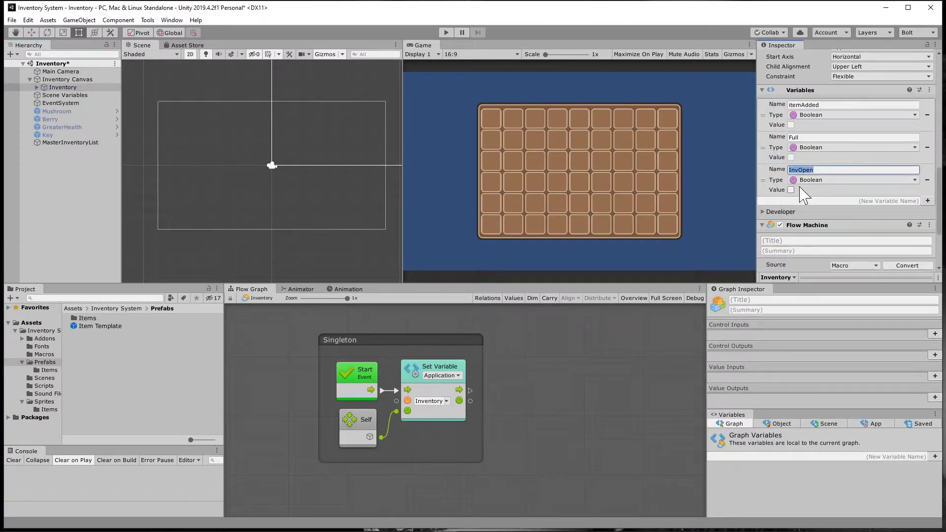
click(790, 188)
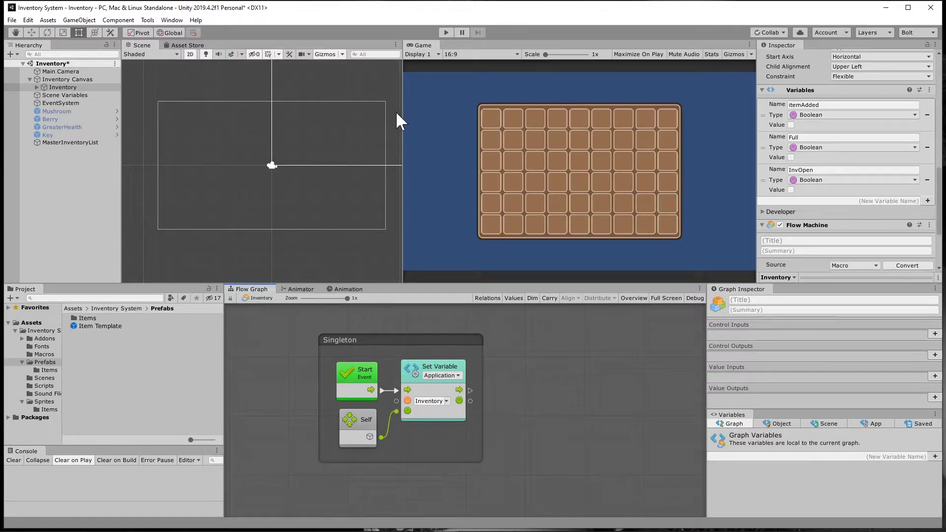
click(64, 79)
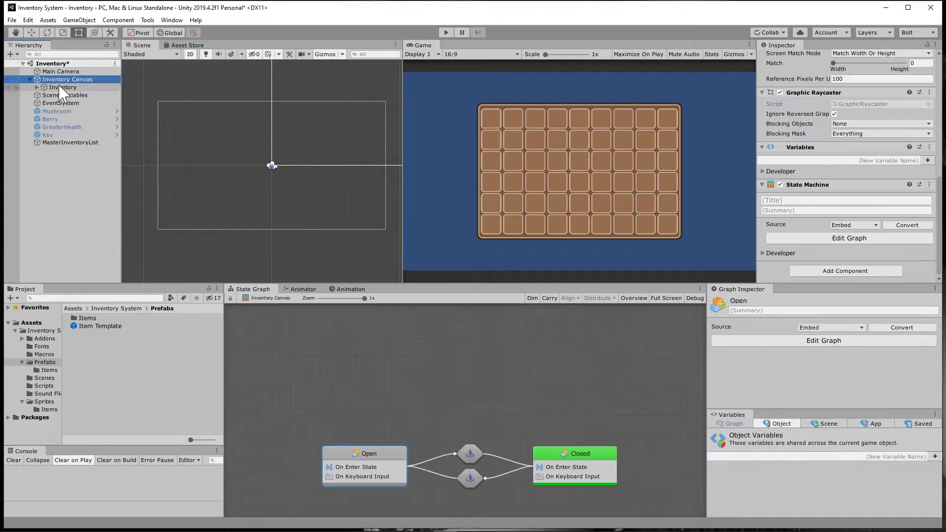
click(523, 420)
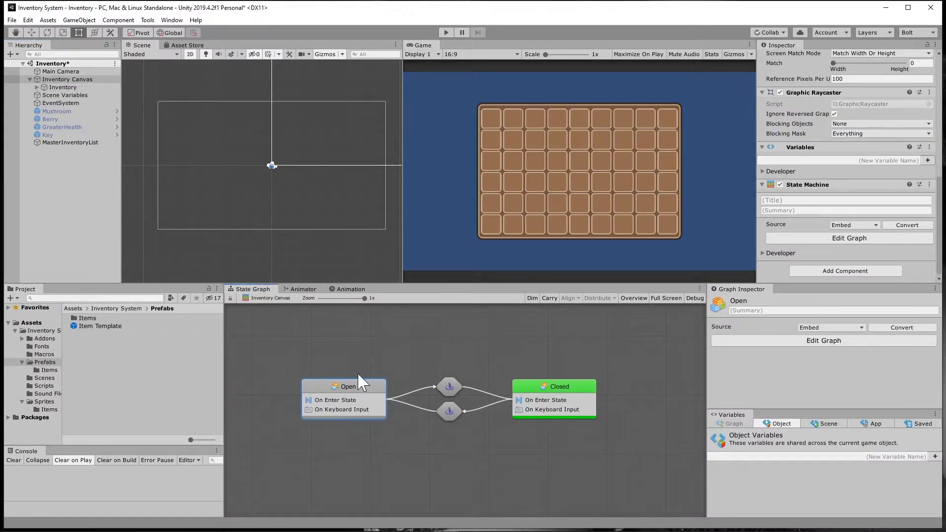
double_click(356, 409)
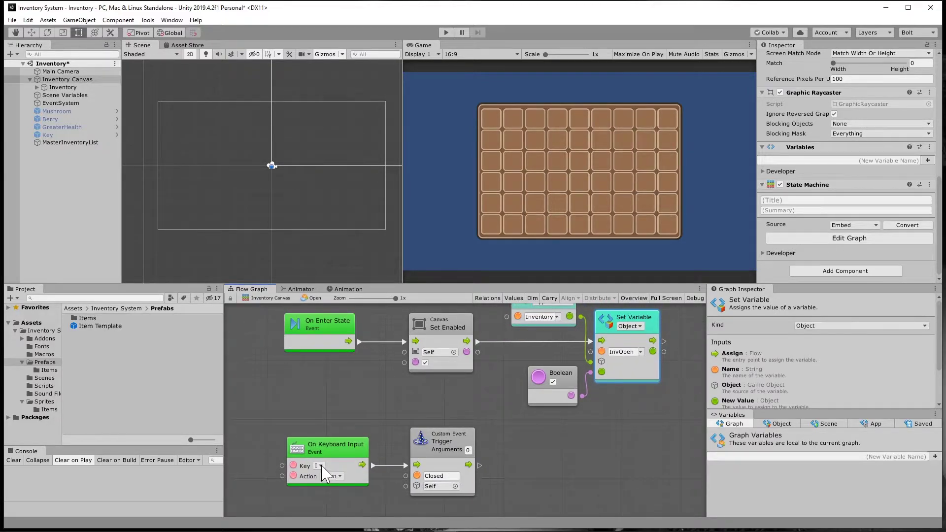
click(319, 466)
click(363, 478)
click(319, 465)
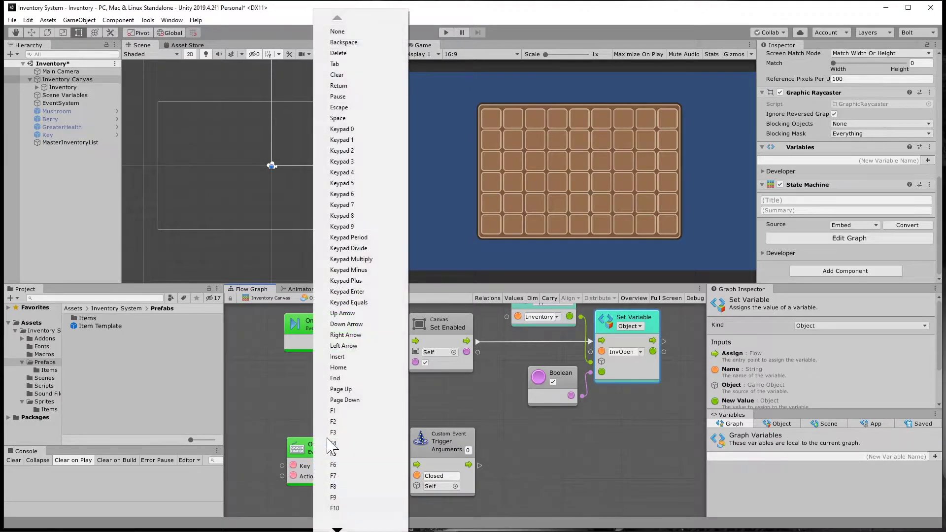
click(253, 373)
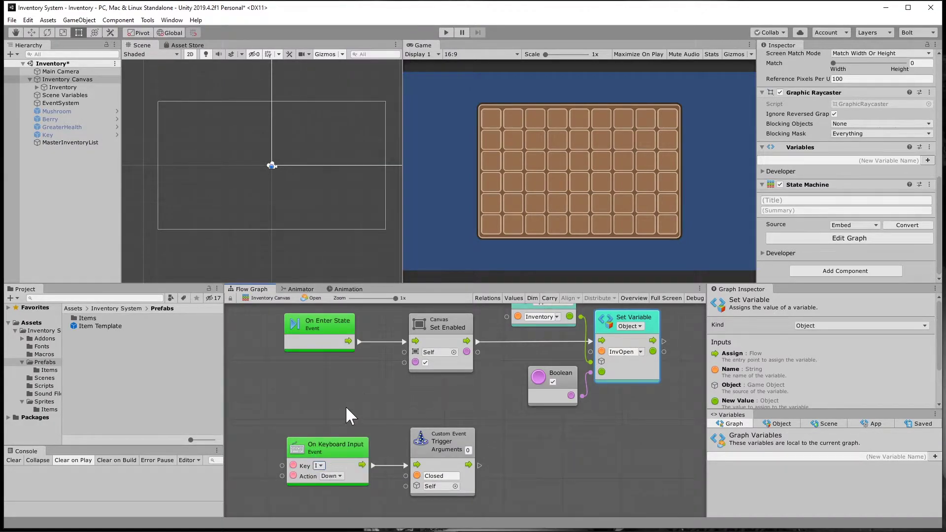
middle_drag(347, 416, 356, 411)
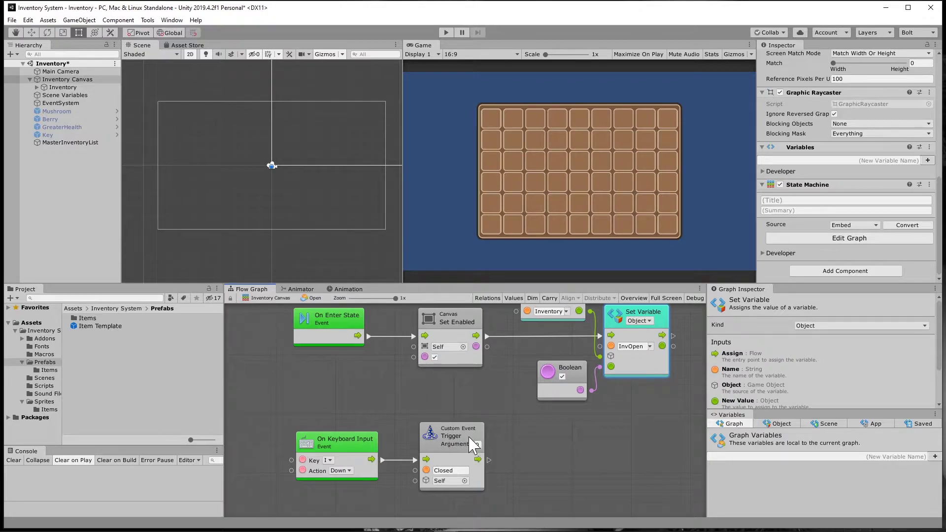
click(271, 295)
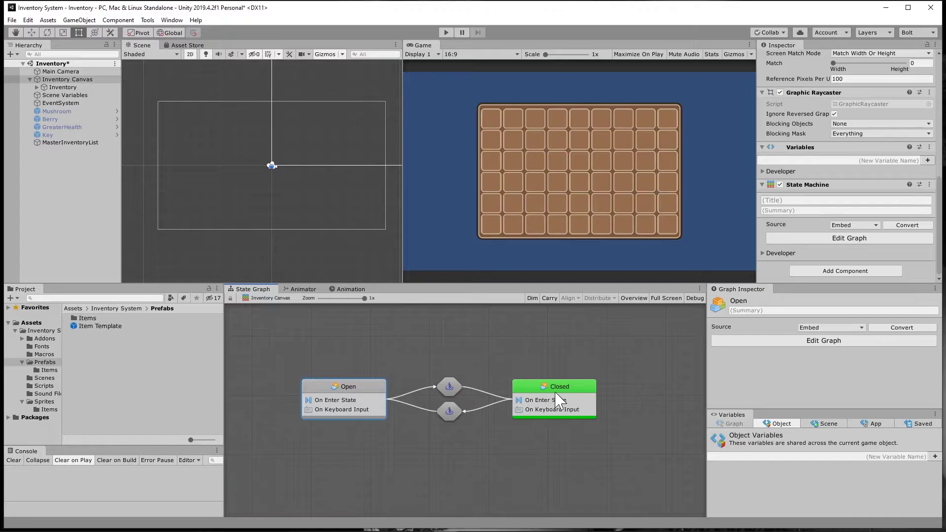
right_click(531, 331)
click(507, 342)
click(550, 394)
double_click(550, 394)
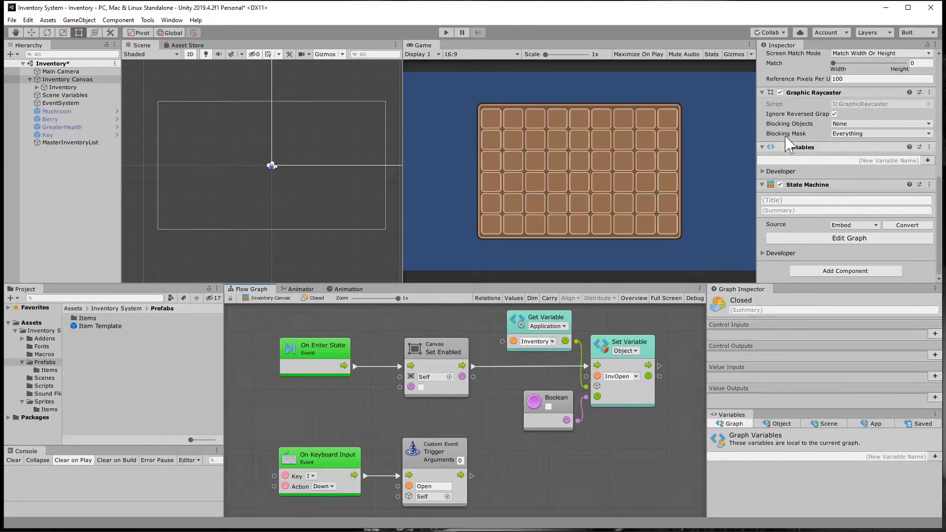
scroll(787, 221, up, 10)
click(780, 210)
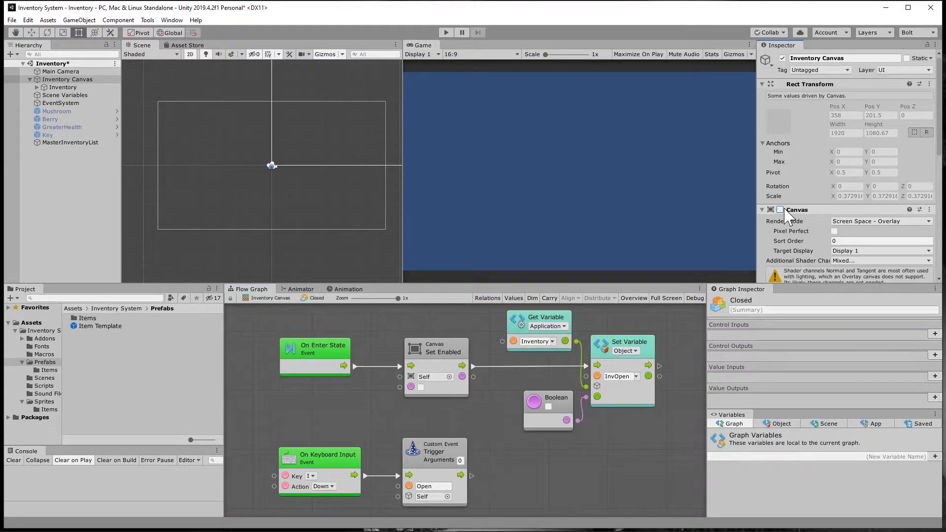
click(780, 210)
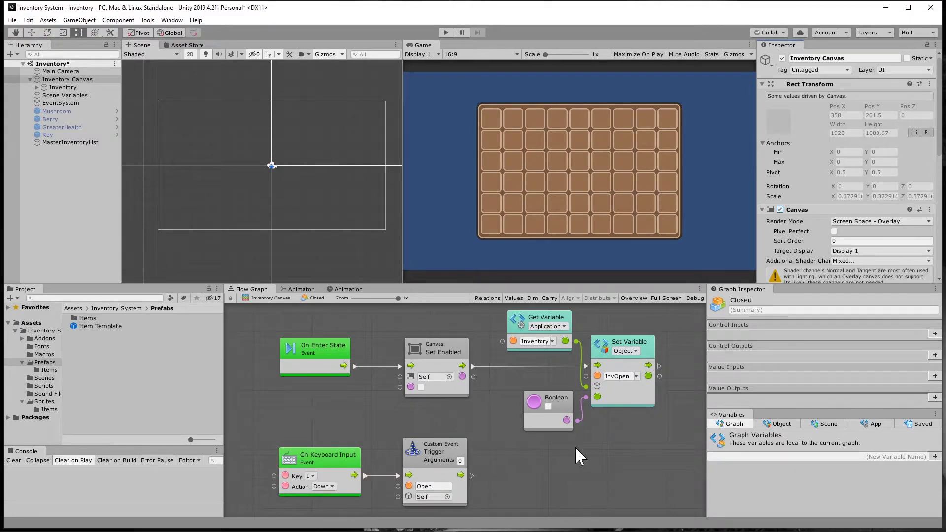
middle_drag(574, 450, 598, 436)
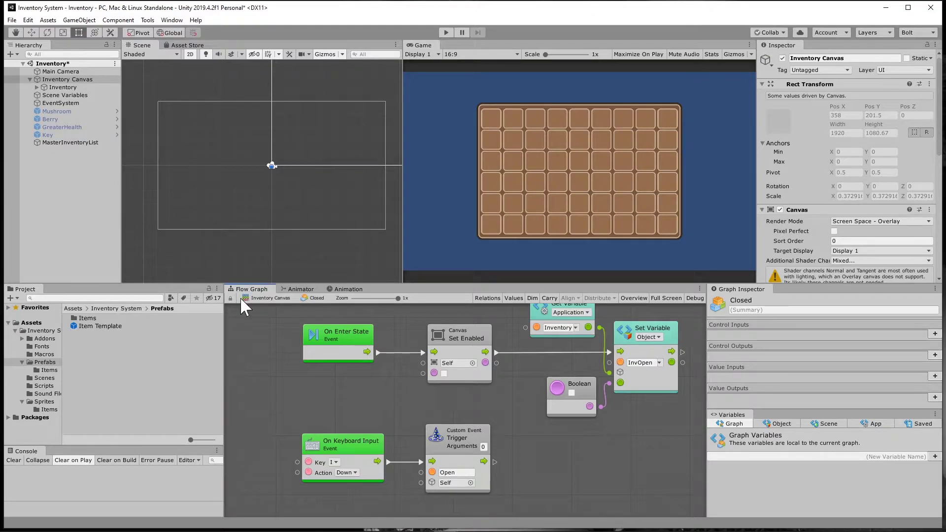
click(256, 297)
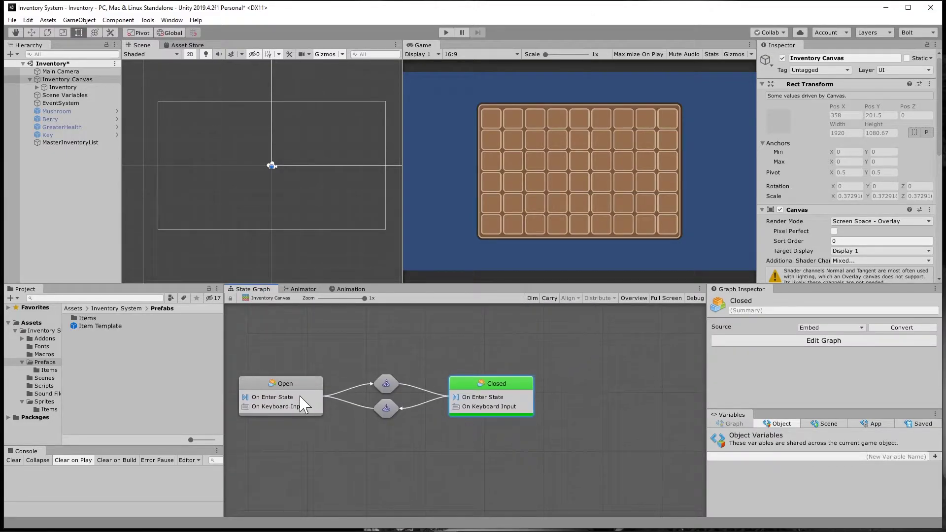
- Add an Open-to-Closed transition, then nudge the Closed state slightly left toward Open
right_click(294, 390)
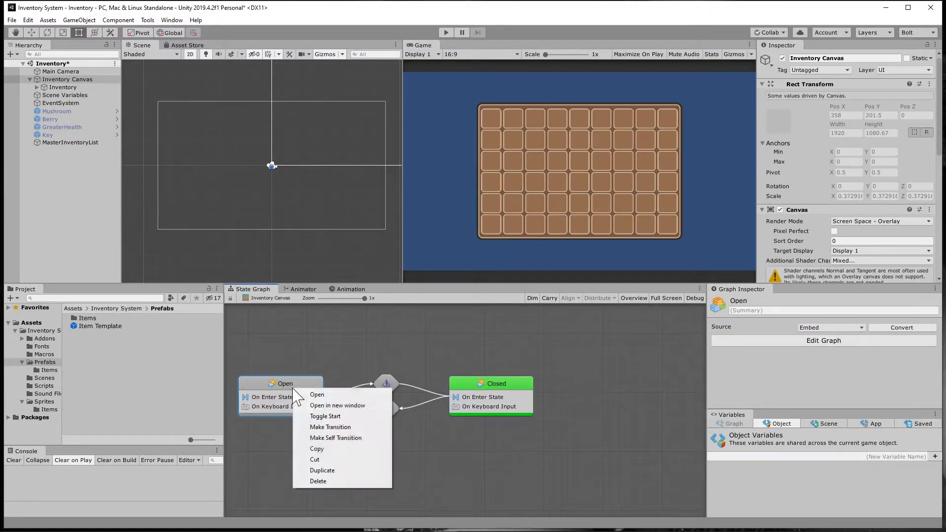
click(330, 427)
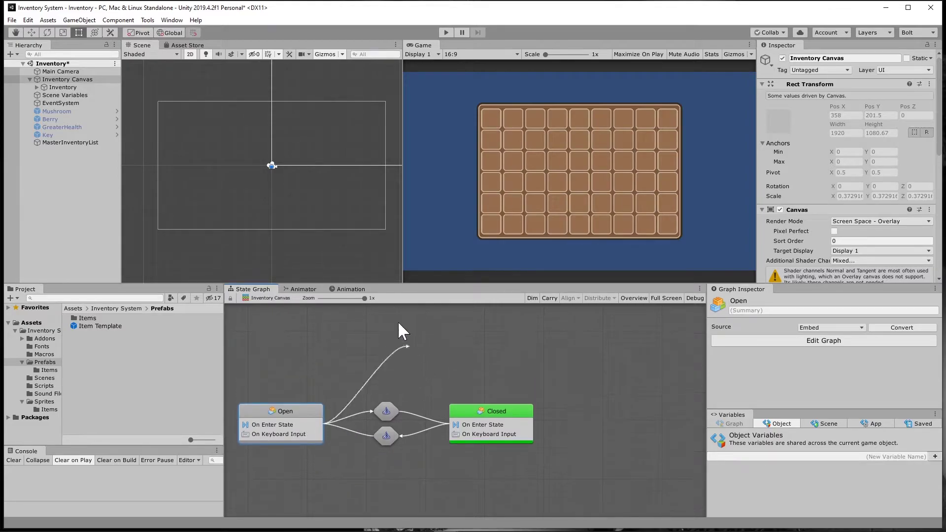
click(475, 499)
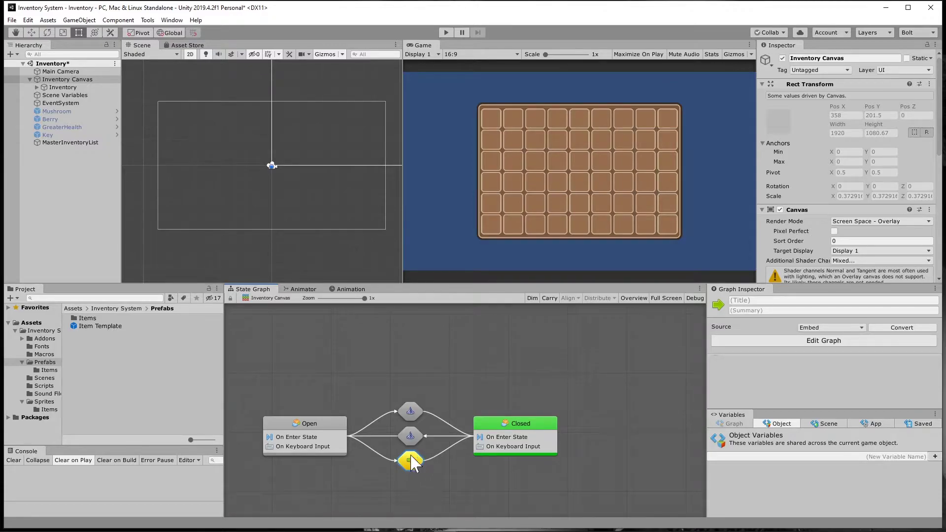
click(426, 471)
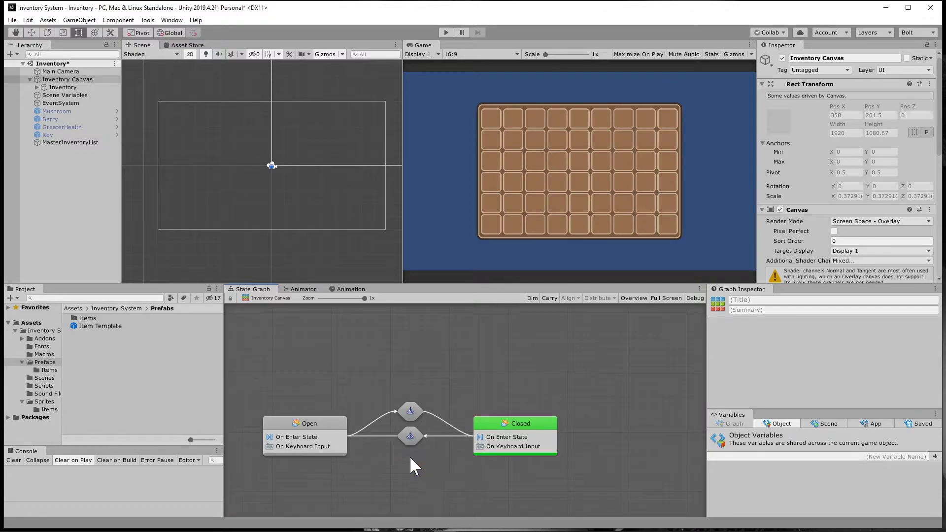
drag(503, 422, 485, 422)
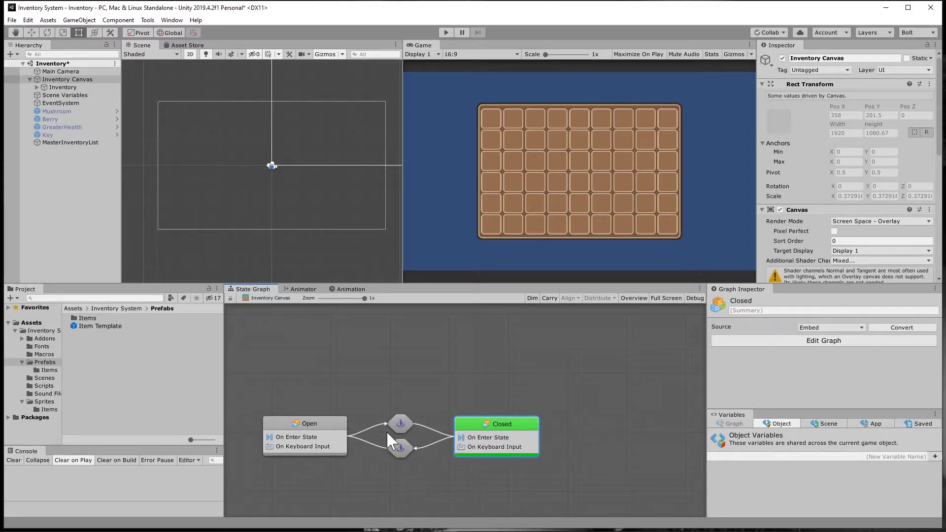
double_click(401, 426)
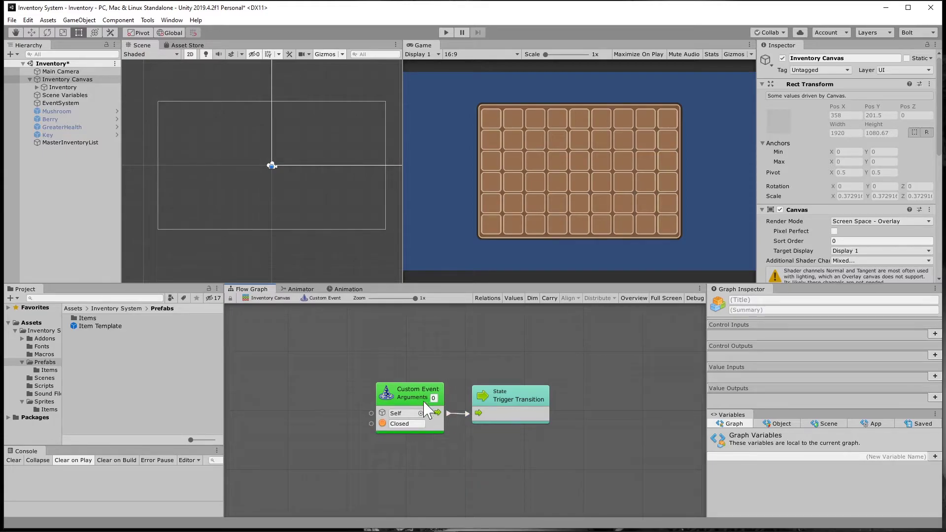
double_click(422, 425)
click(474, 443)
click(246, 298)
double_click(312, 443)
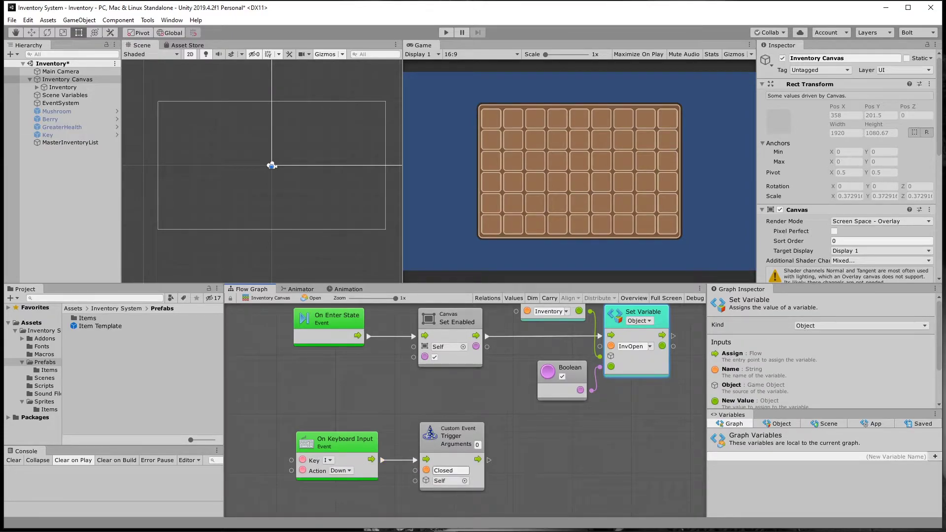
click(266, 299)
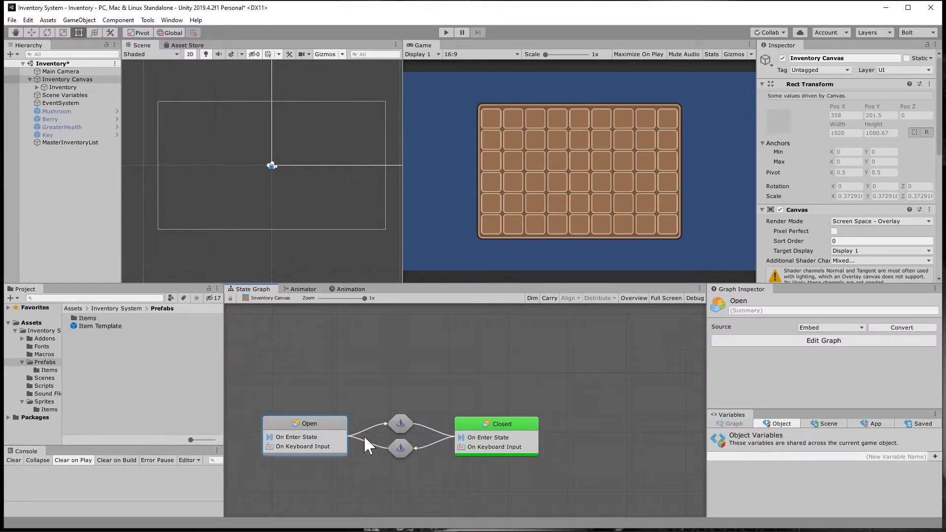
double_click(402, 422)
click(277, 298)
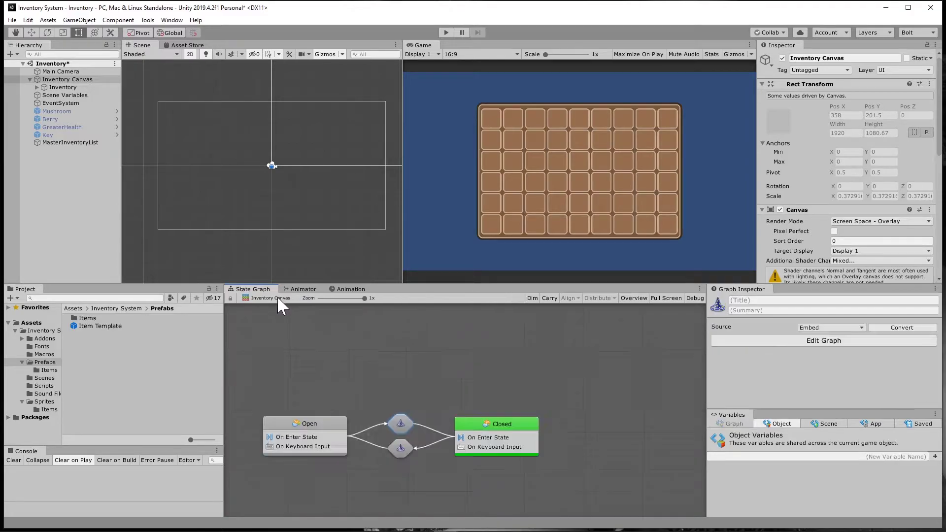
double_click(498, 436)
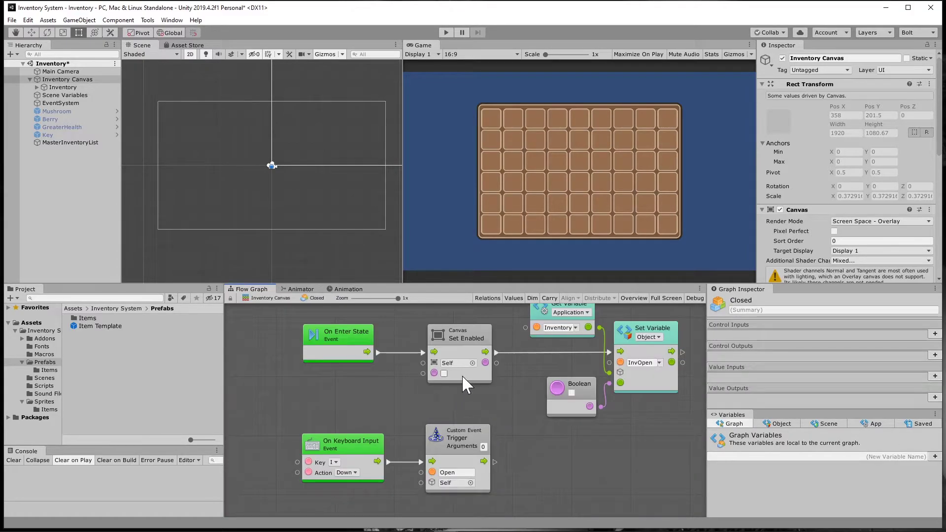
click(256, 298)
double_click(397, 442)
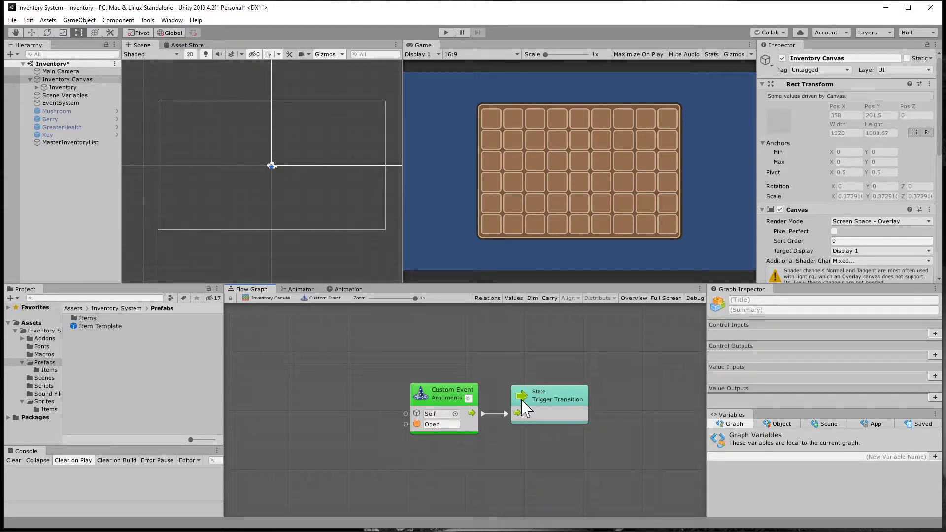
click(271, 298)
middle_drag(466, 404, 504, 394)
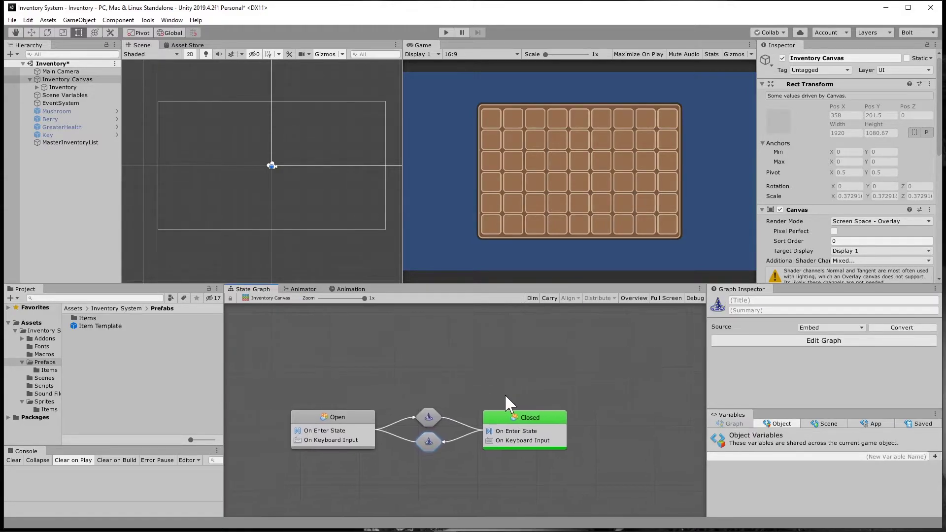
- Toggle the Open state's starting-state setting on and then off again
click(474, 368)
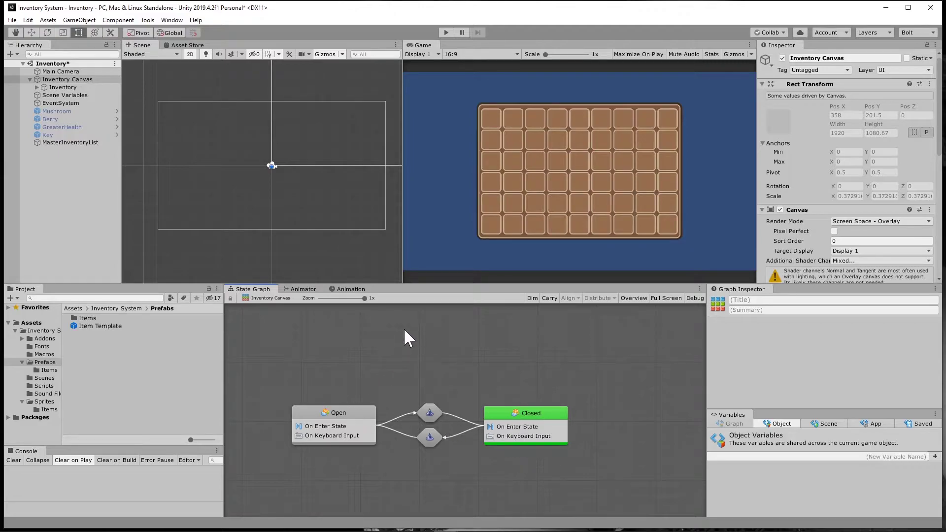
right_click(353, 418)
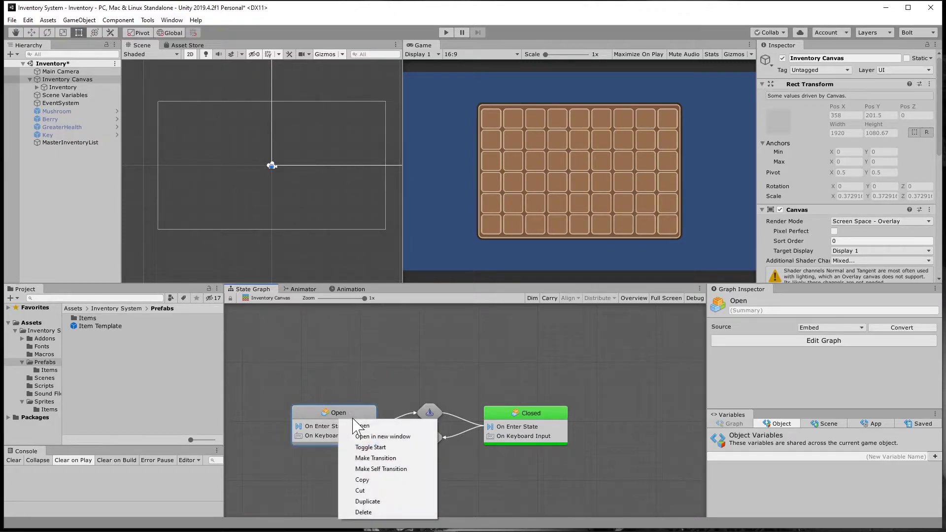
click(388, 447)
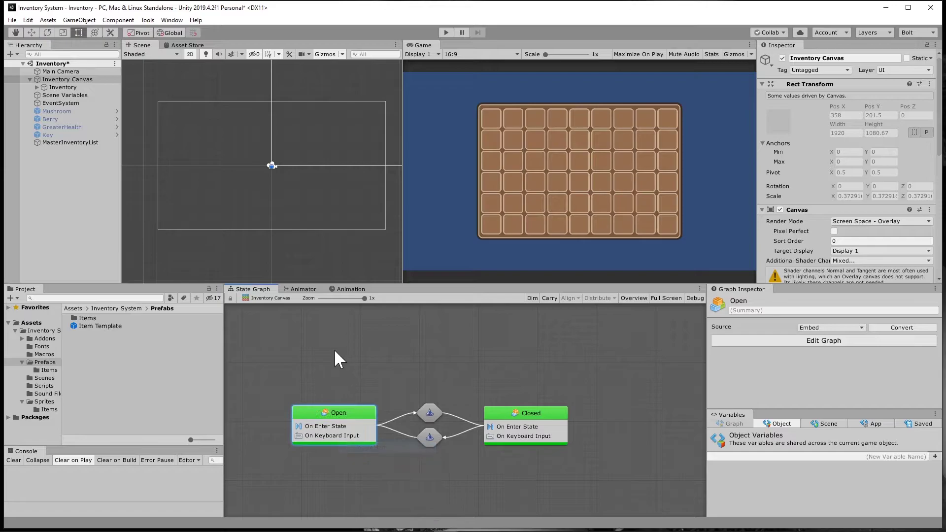
click(338, 359)
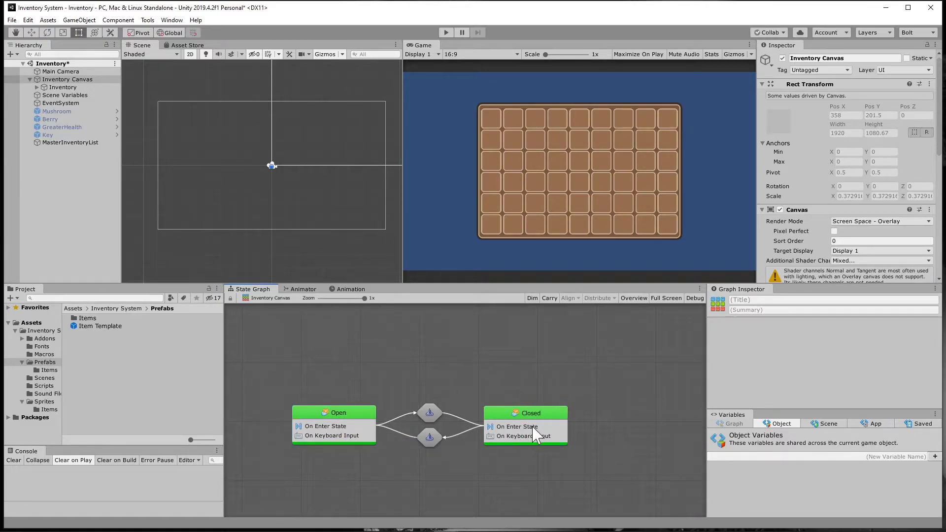
right_click(363, 420)
click(382, 442)
click(325, 381)
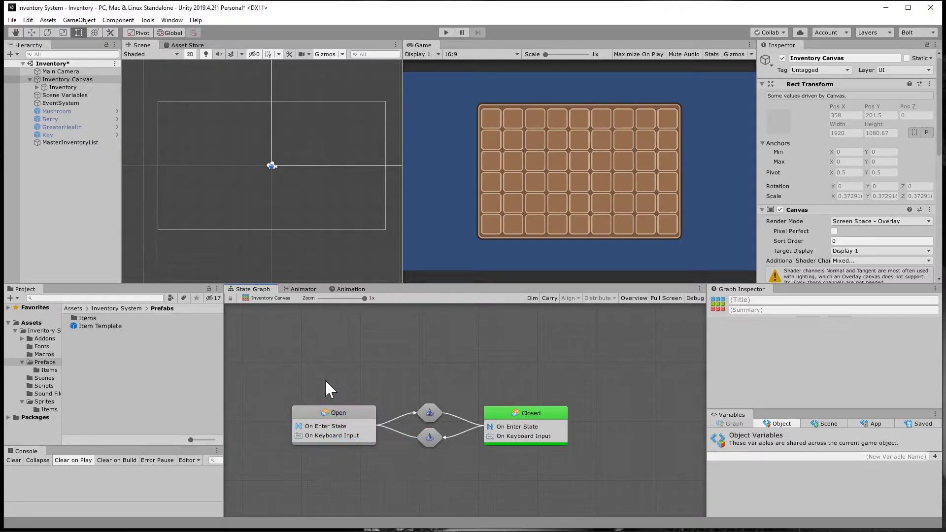
- Select the Closed state and review its options without changing anything
click(534, 422)
right_click(529, 417)
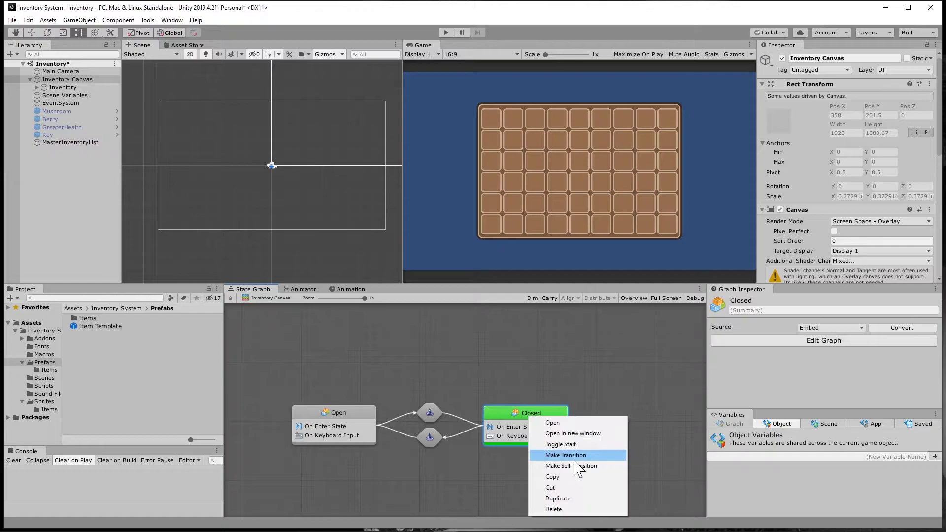
right_click(537, 427)
click(507, 363)
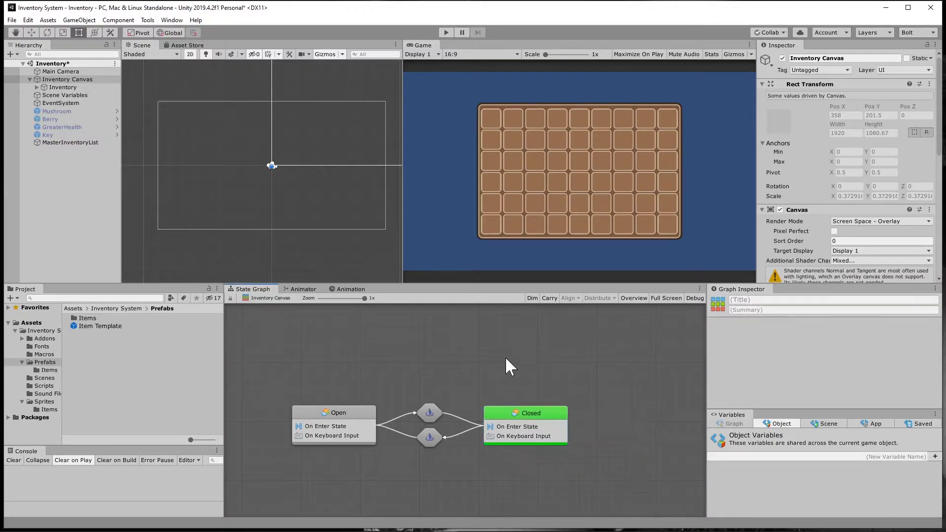
click(537, 431)
click(497, 338)
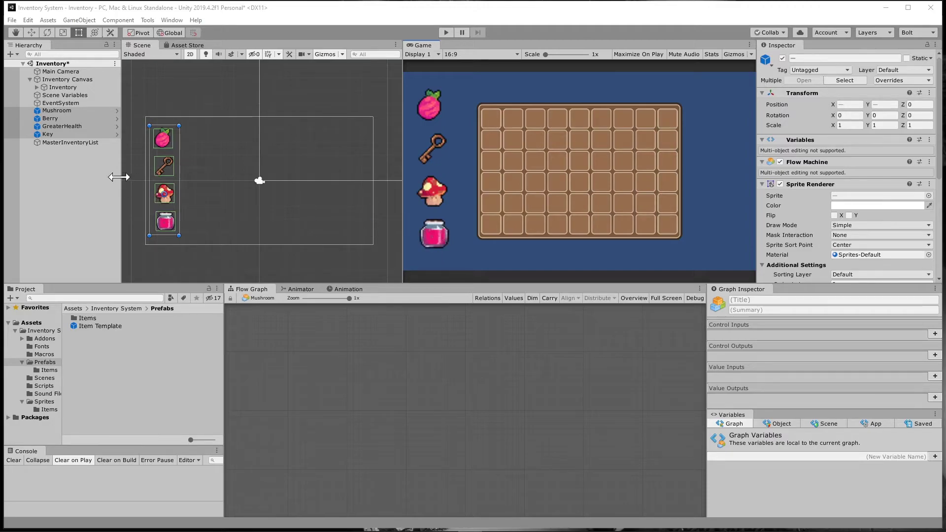
- Drag the Item Template prefab into the Hierarchy and unpack the copy completely
click(126, 429)
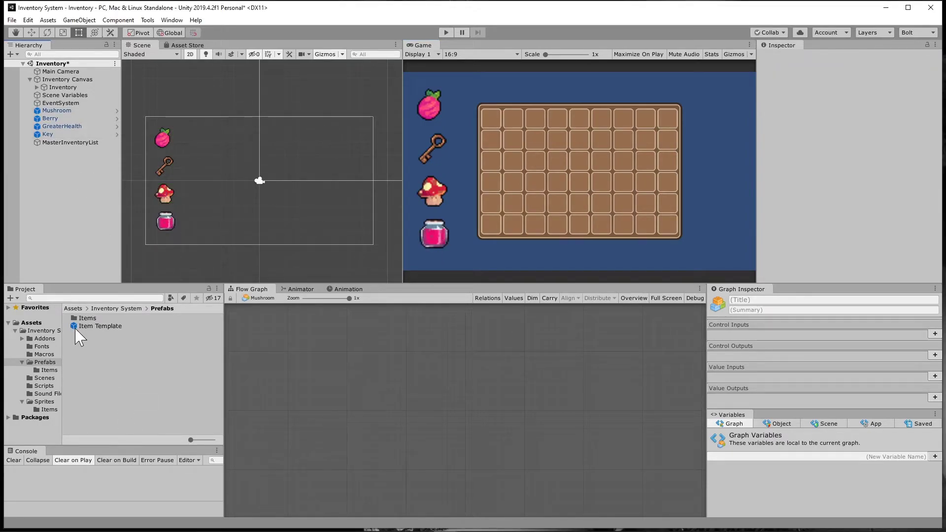
drag(79, 326, 44, 175)
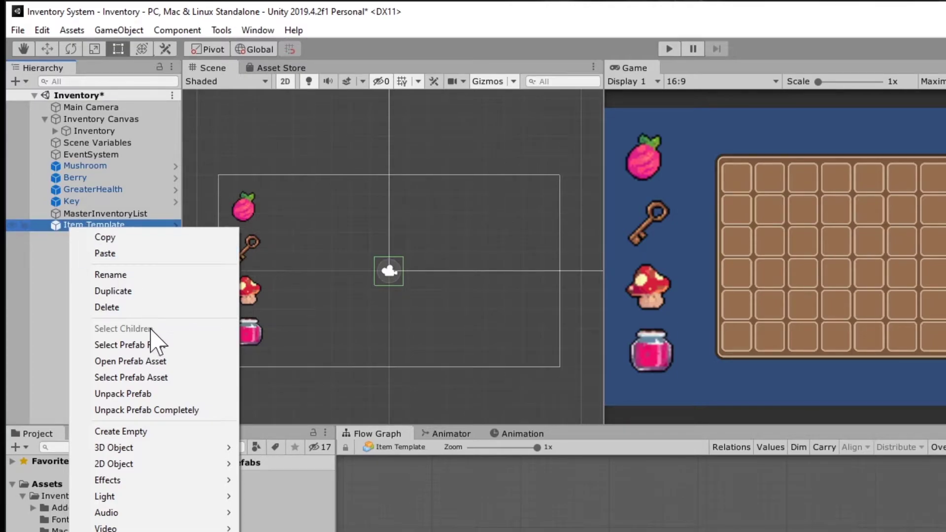
click(163, 394)
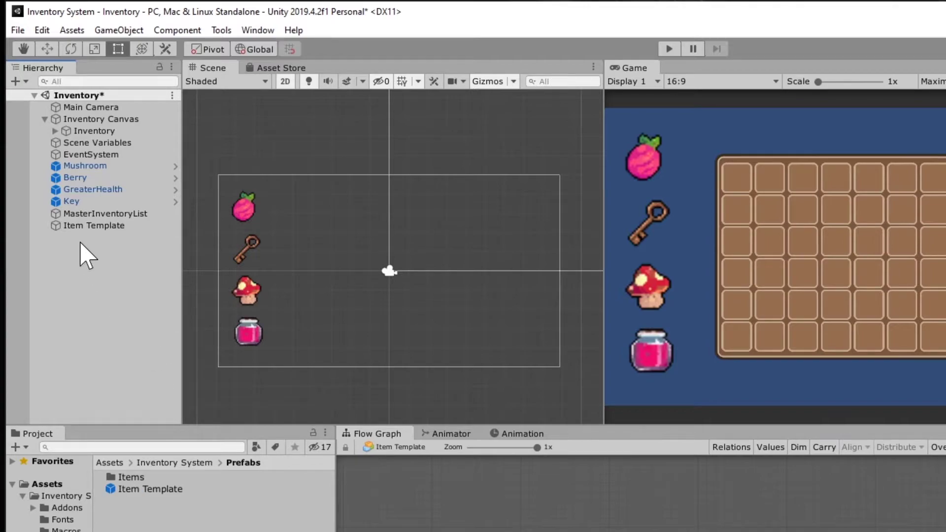
click(82, 226)
click(83, 227)
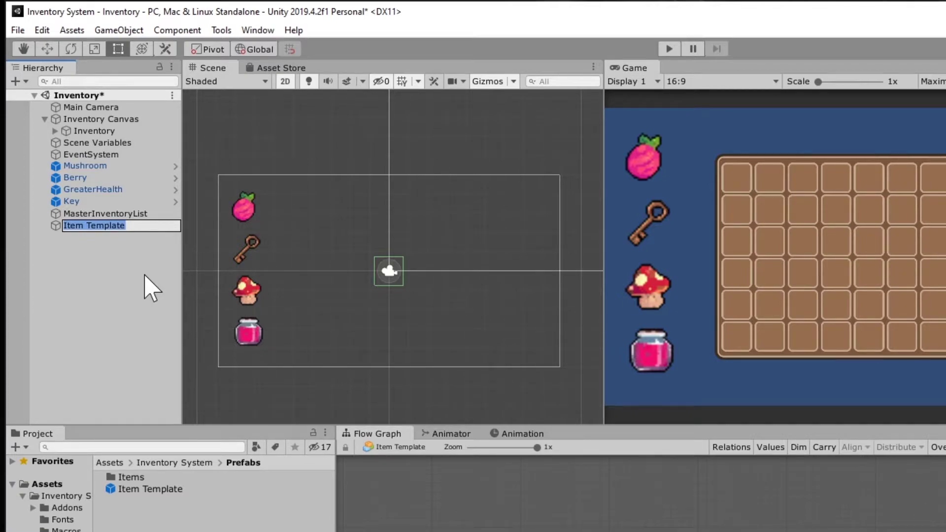
- Browse to Inventory System/Sprites/Items and place the icon24 sprite in the scene
drag(132, 498, 112, 480)
double_click(118, 478)
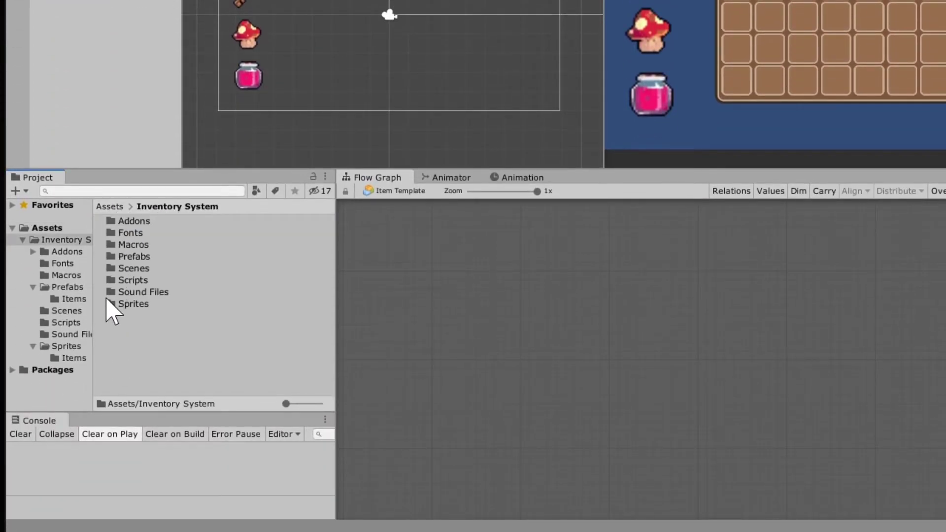
click(114, 292)
double_click(112, 304)
double_click(121, 221)
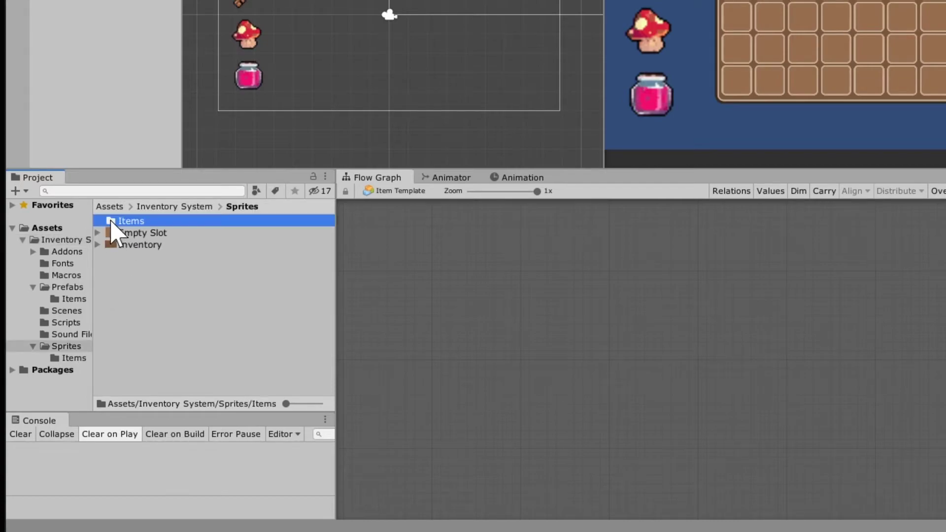
scroll(157, 276, down, 4)
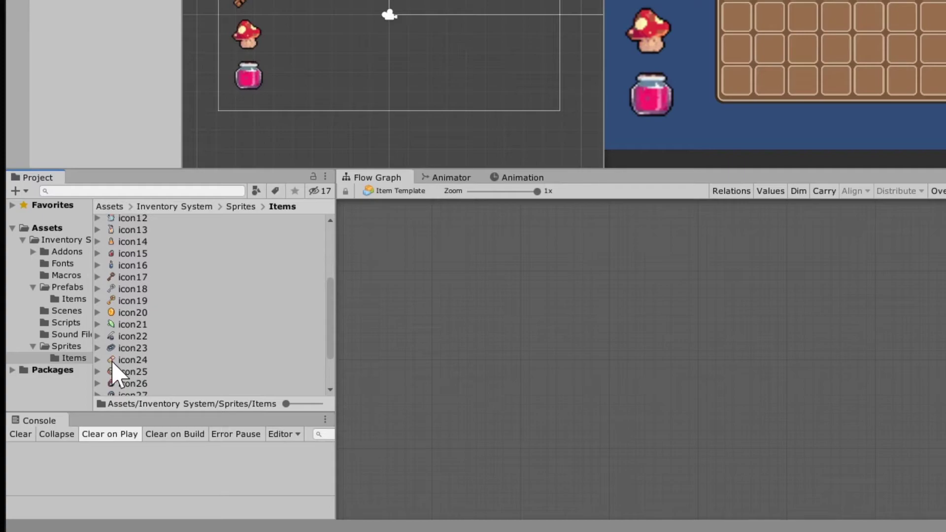
drag(126, 370, 72, 45)
drag(378, 264, 338, 302)
click(156, 241)
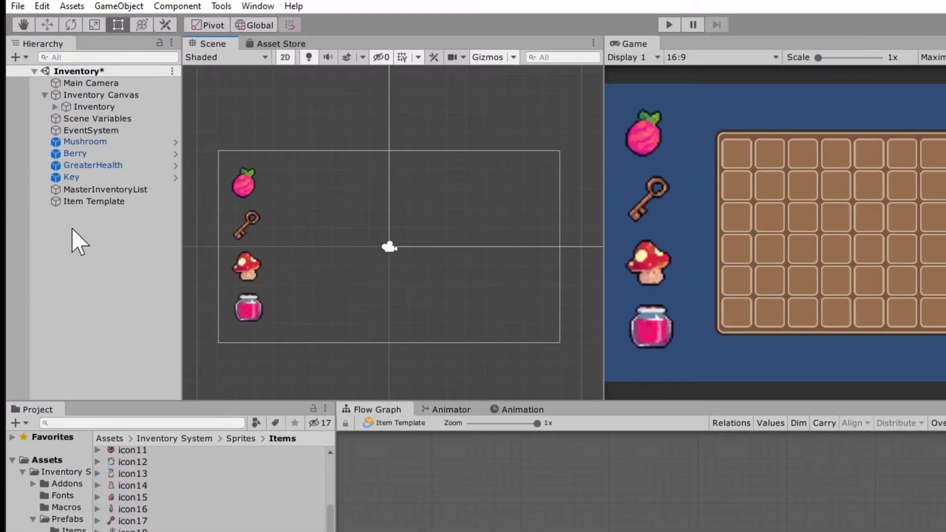
- Rename the Item Template object to Scroll
drag(79, 214, 91, 203)
click(92, 204)
key(F2)
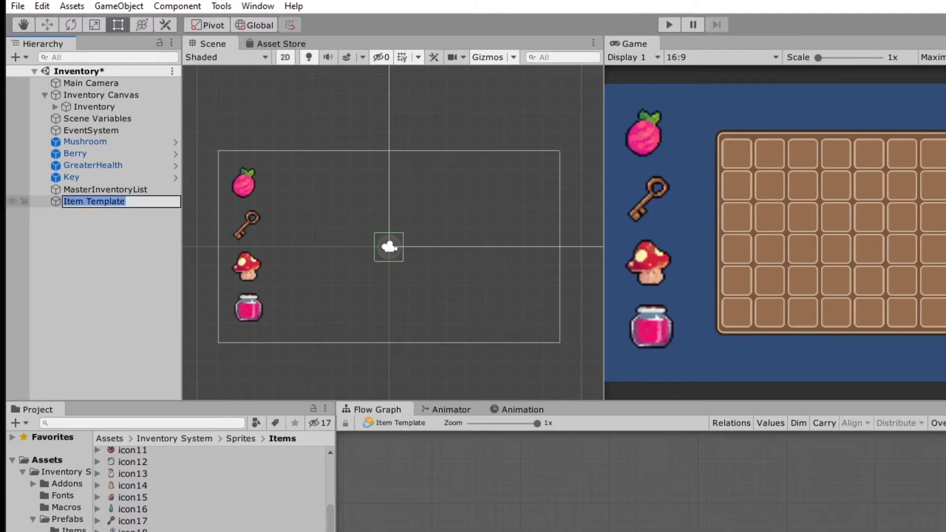
text(Scroll)
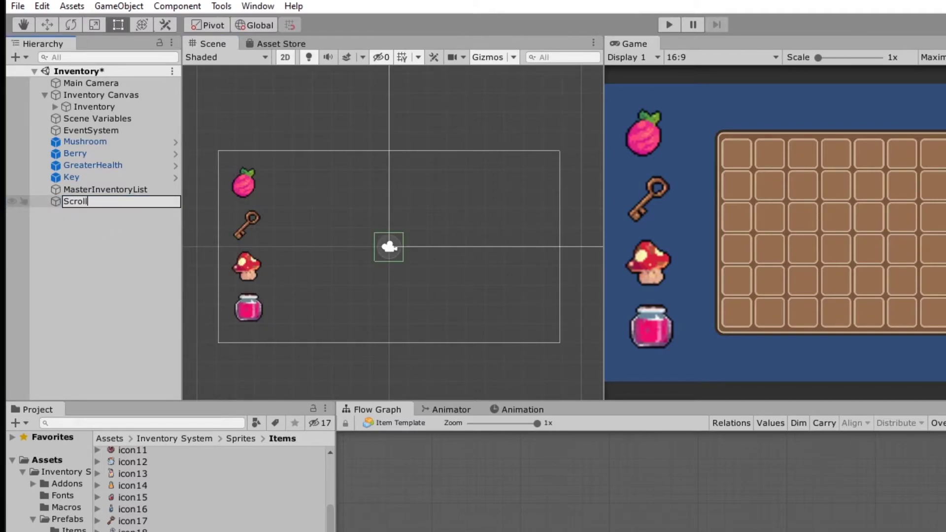
key(Return)
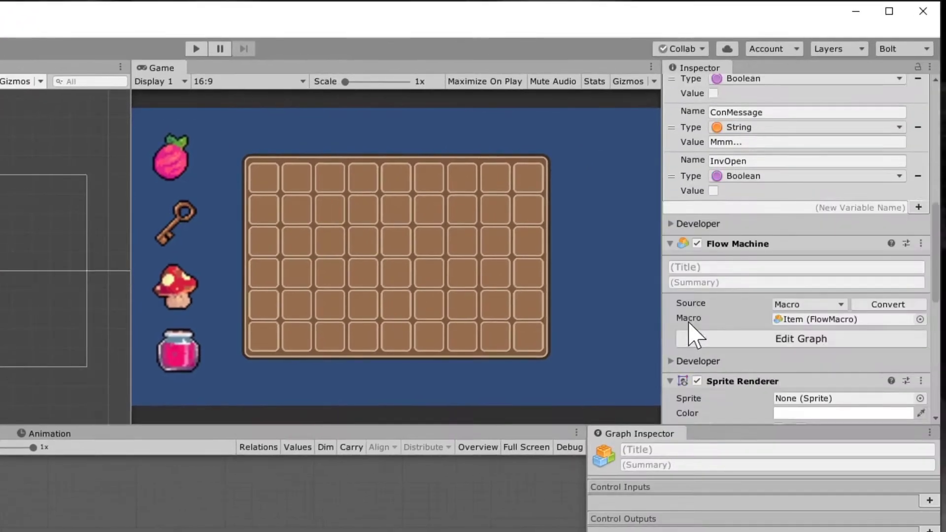
- Set Scroll's Sprite Renderer sprite to icon24 and move it to the top right
scroll(697, 327, down, 5)
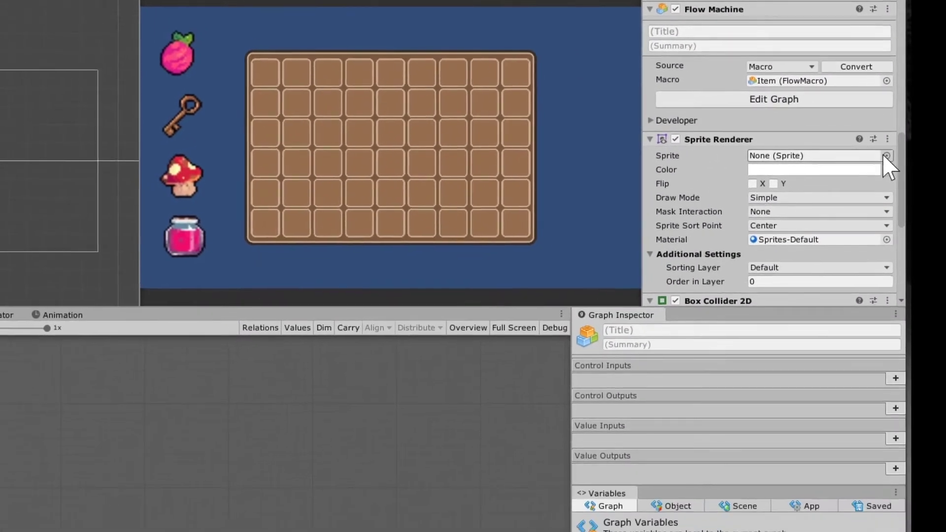
click(919, 265)
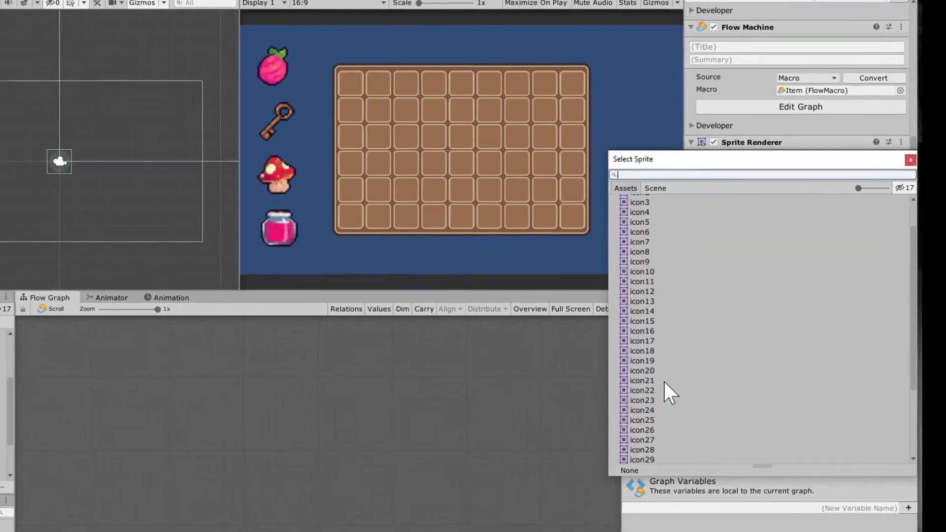
double_click(640, 457)
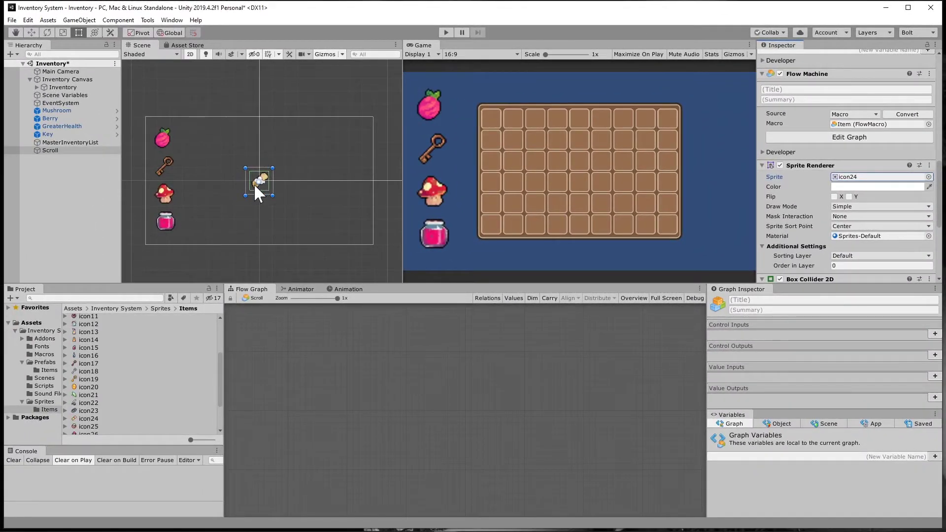
drag(254, 185, 346, 144)
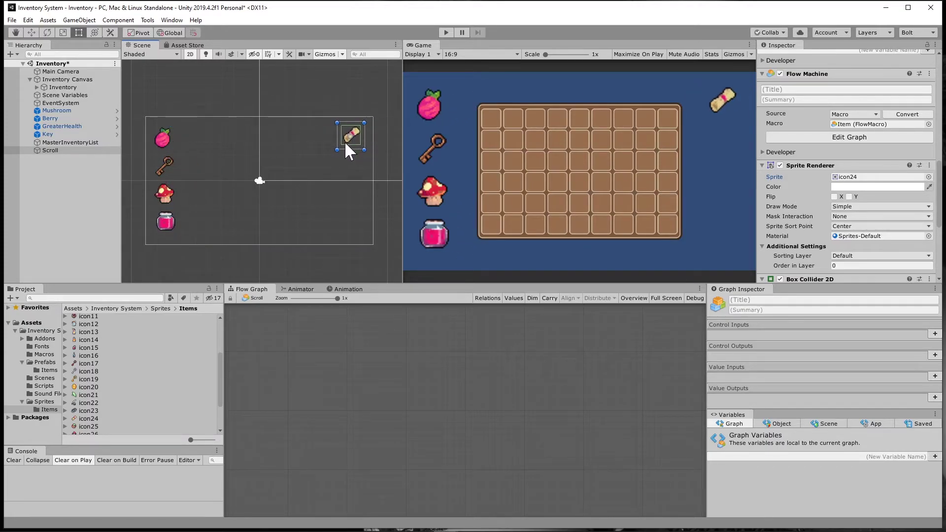
- Give Scroll the ItemName 'Scroll of Power', description 'When you use this you feel powerful!' and Cost 100
click(48, 151)
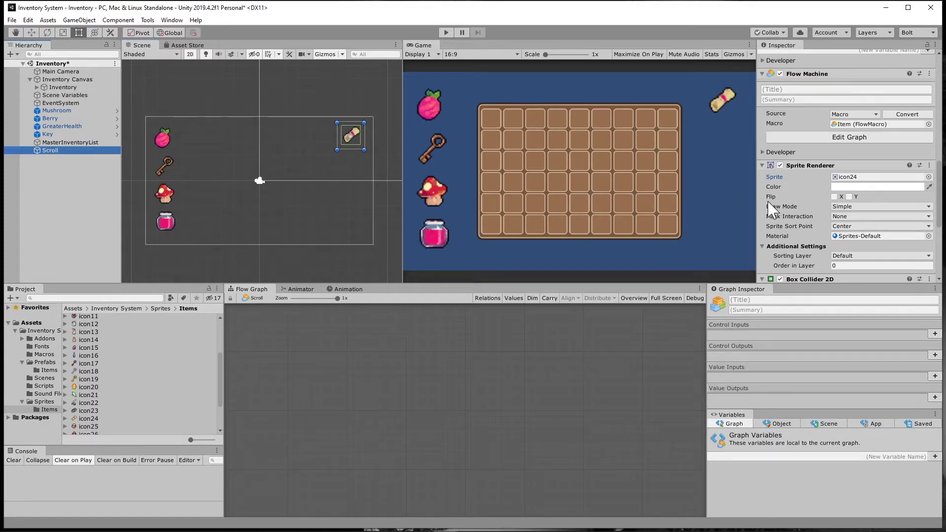
scroll(771, 210, up, 10)
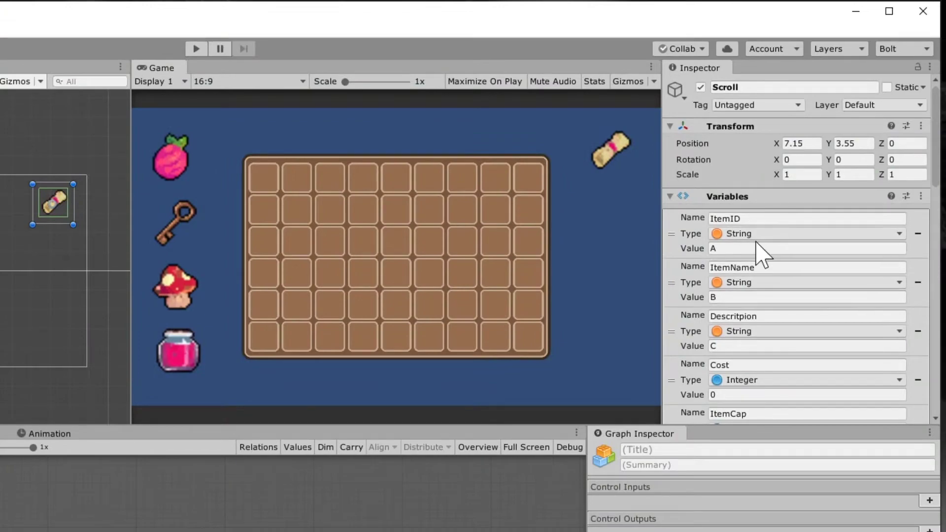
click(729, 249)
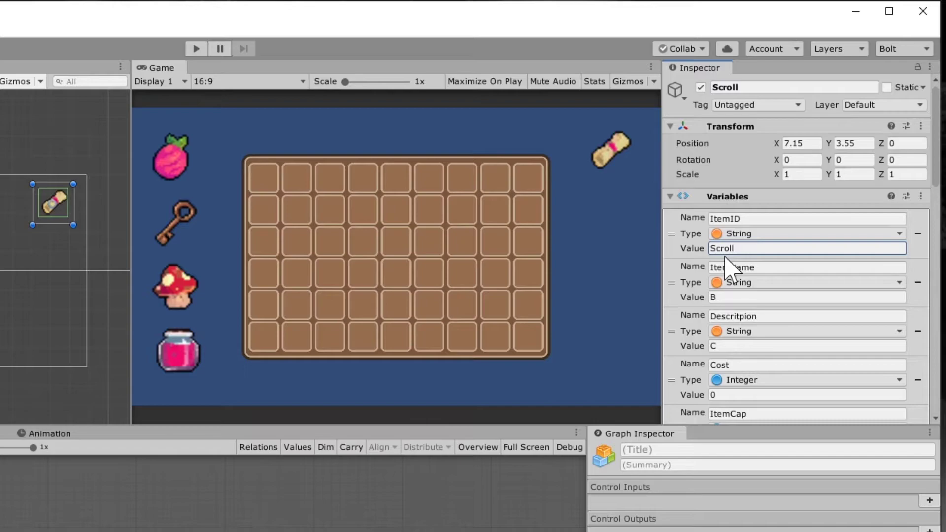
click(712, 297)
text(Scroll of Power)
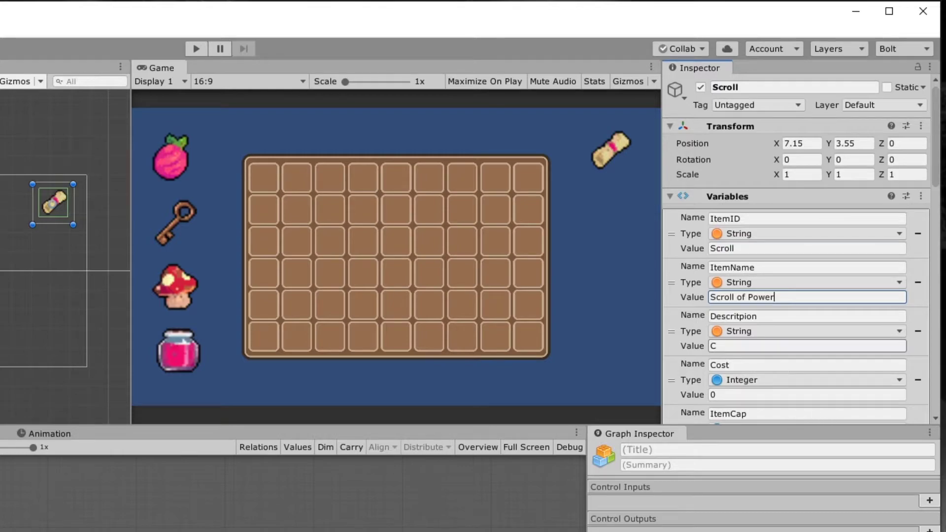
click(739, 346)
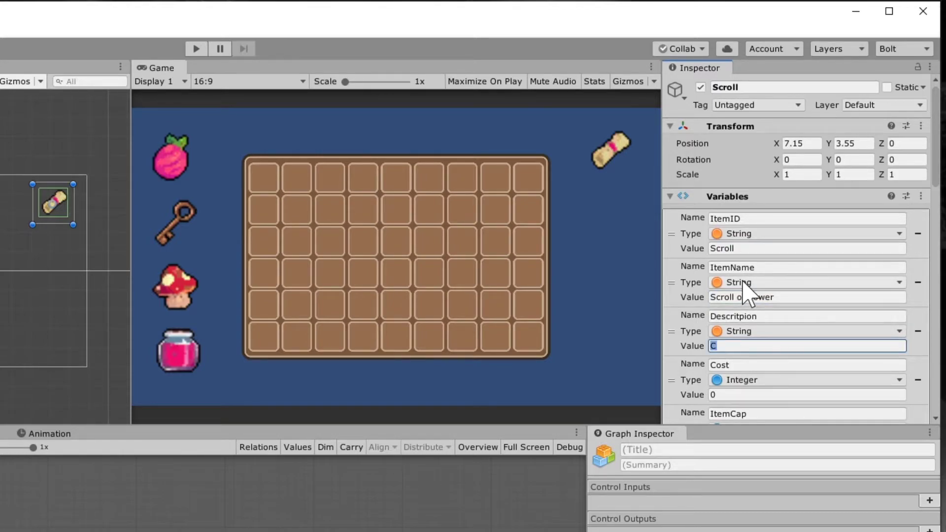
text(When you use this)
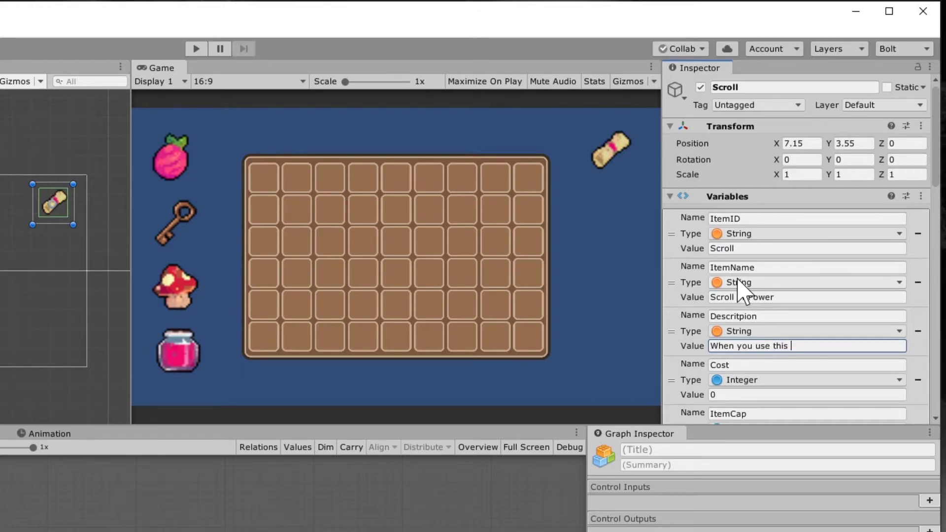
text( you feel powerfu)
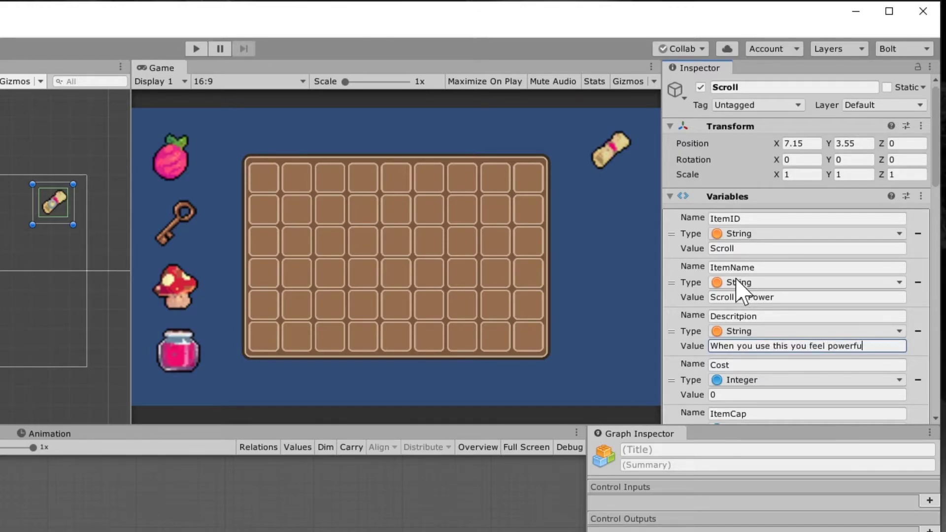
text(l!)
click(716, 395)
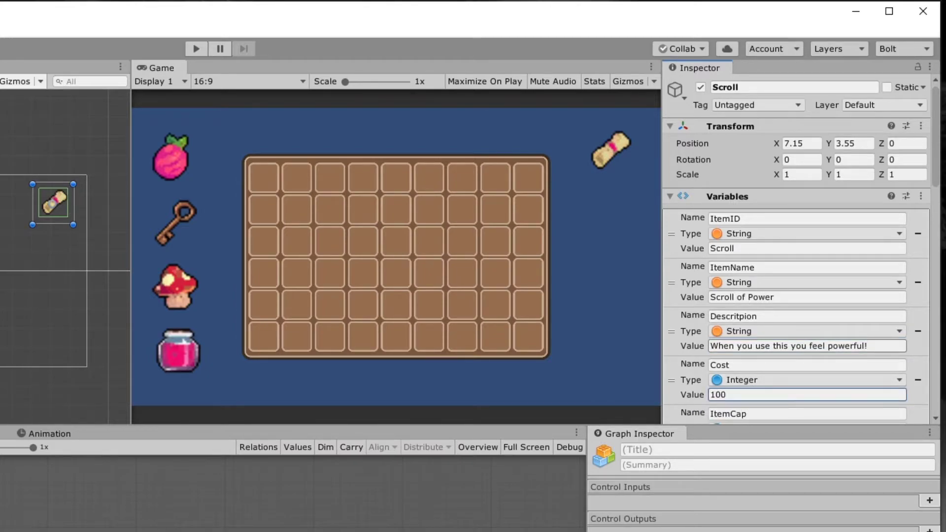
text(100)
- Set ItemCap to 2 and tick the Consumable value
scroll(744, 200, down, 3)
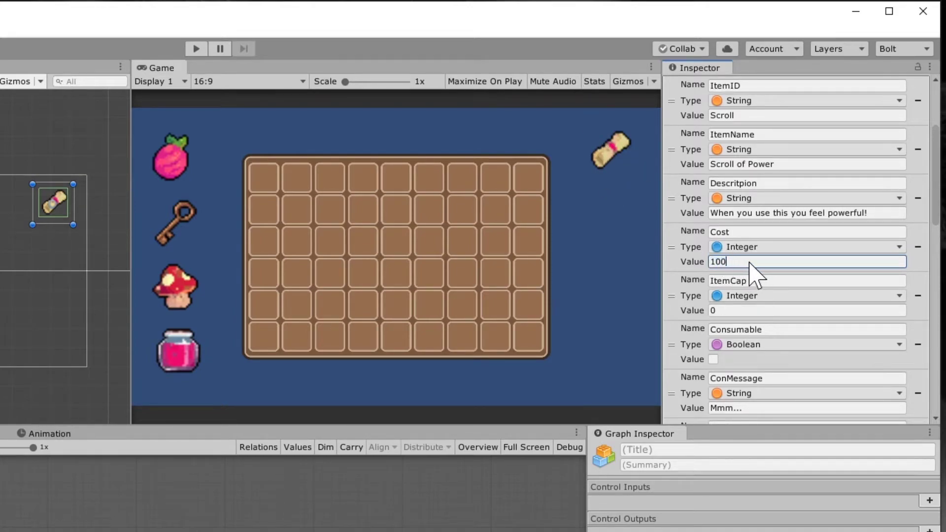
click(807, 311)
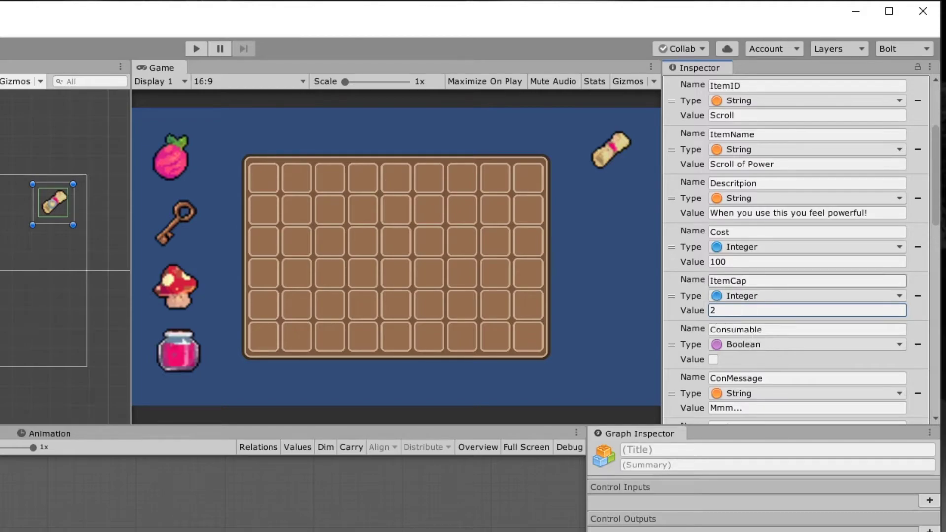
click(713, 360)
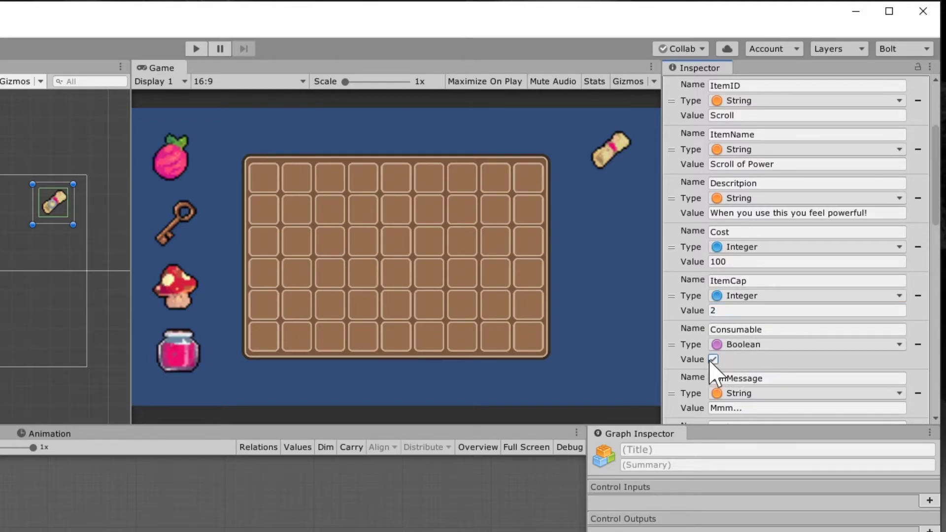
scroll(781, 353, down, 6)
scroll(781, 340, up, 3)
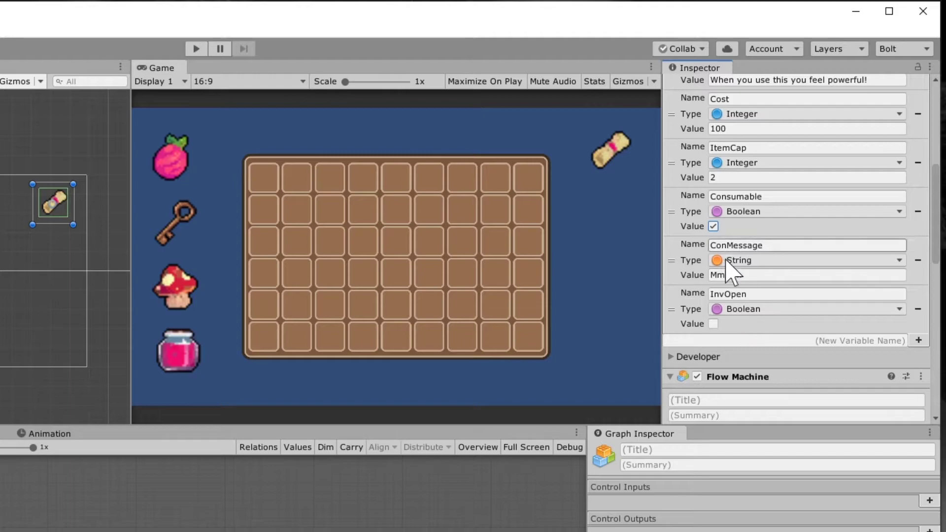
- Delete the InvOpen variable and replace ConMessage with 'You are now so powerful, you scare your friends...'
click(918, 309)
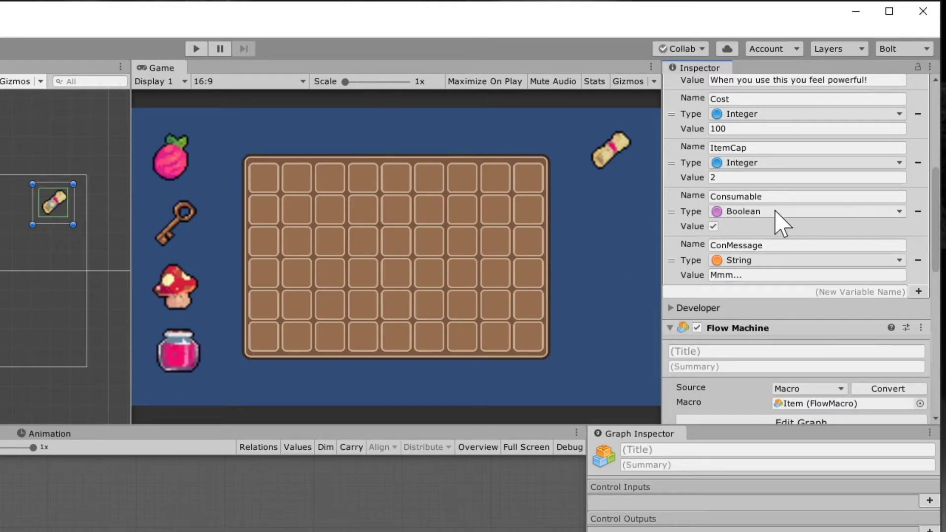
click(759, 275)
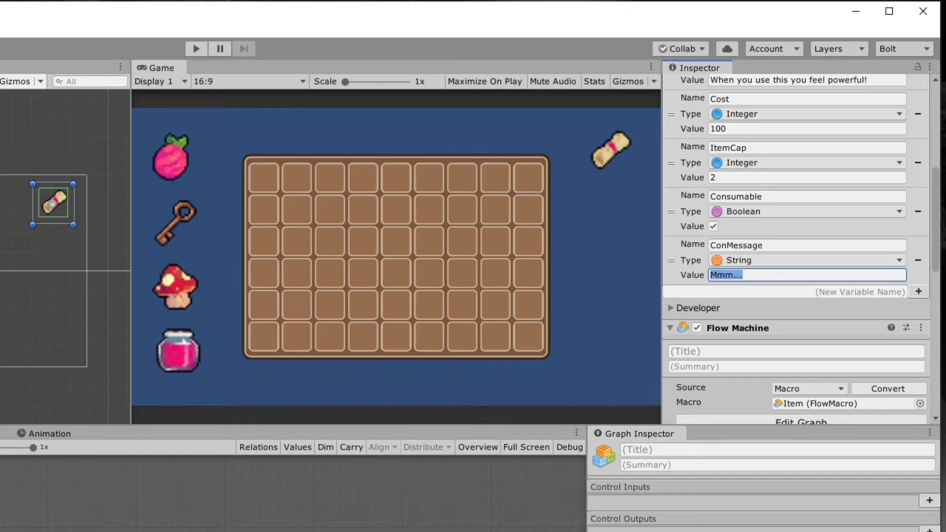
text(You)
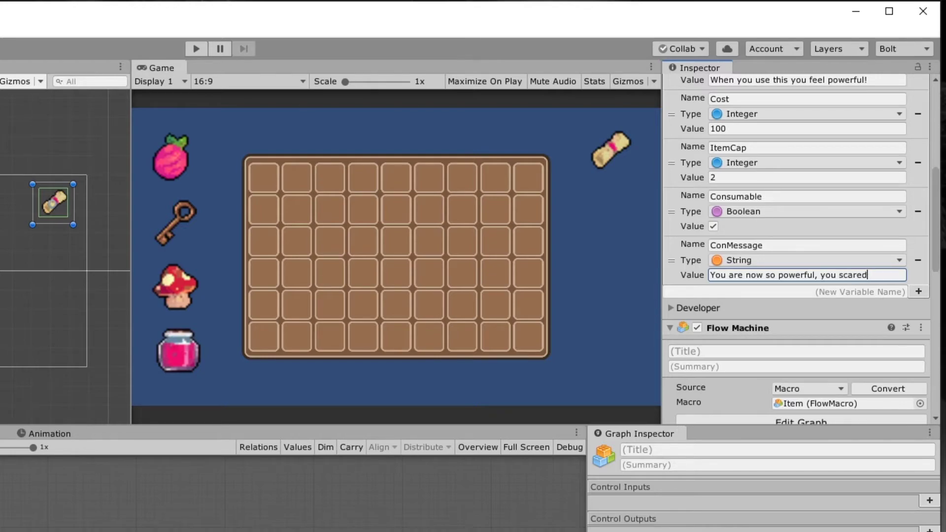
text(ends...)
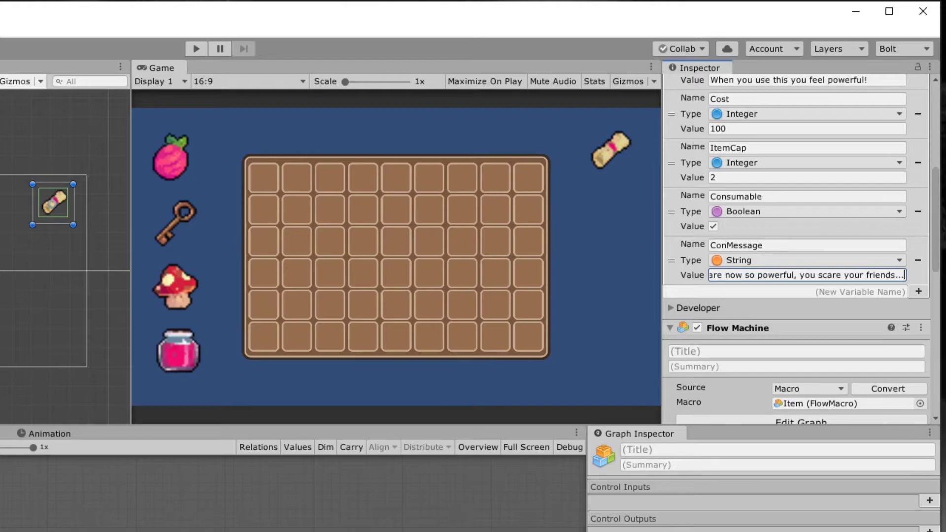
drag(746, 275, 858, 285)
click(829, 272)
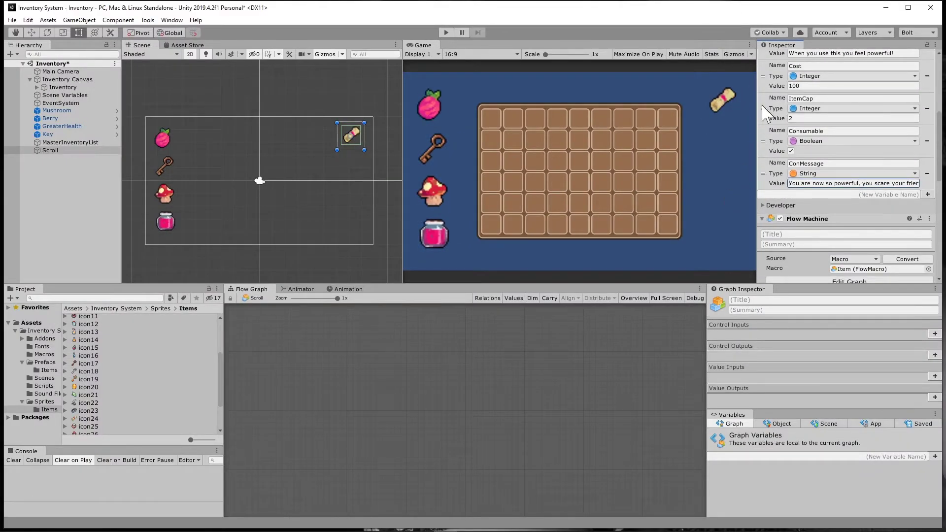
- With Scroll selected, browse the Sprites/Items and Macros folders, ending back in Inventory System
click(40, 151)
scroll(786, 170, up, 5)
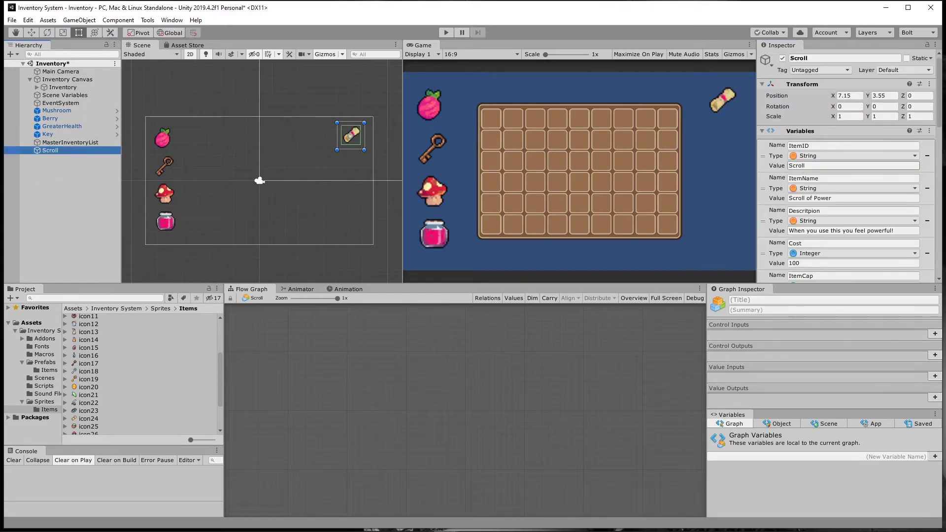
scroll(823, 155, down, 10)
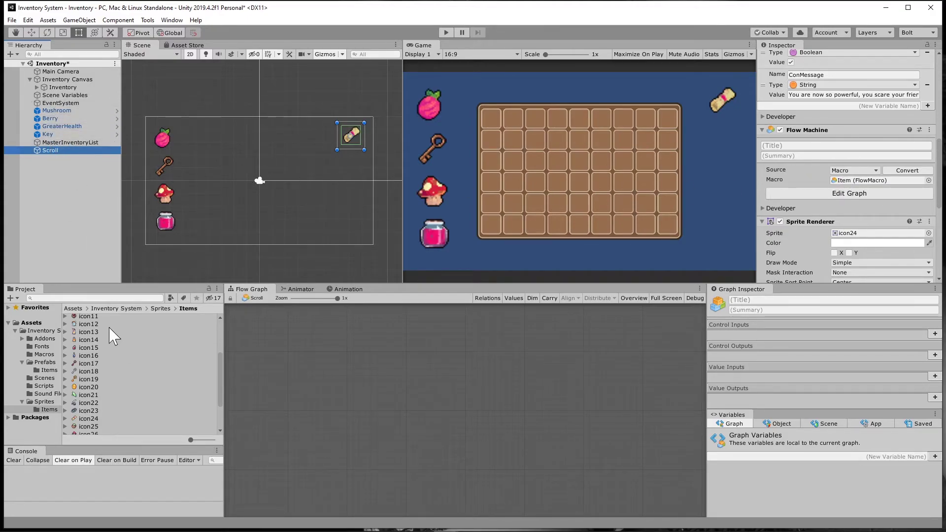
click(156, 309)
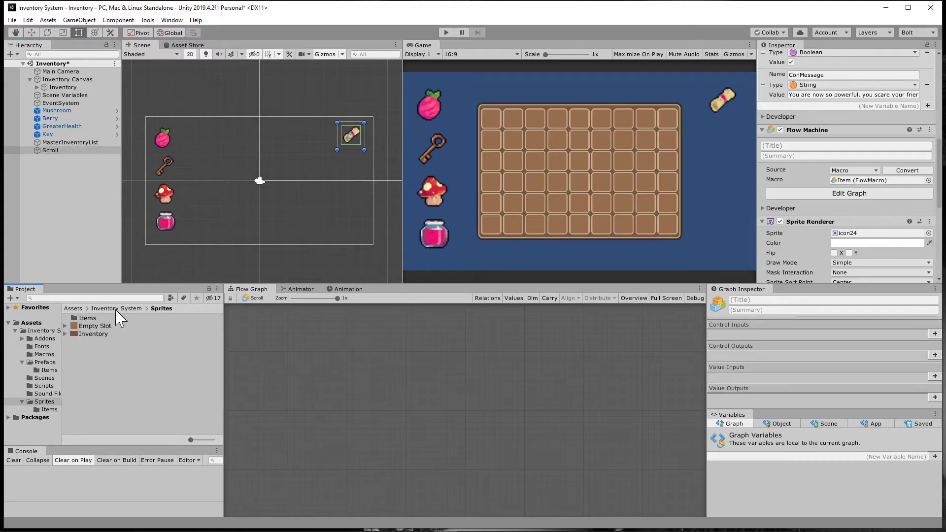
double_click(87, 318)
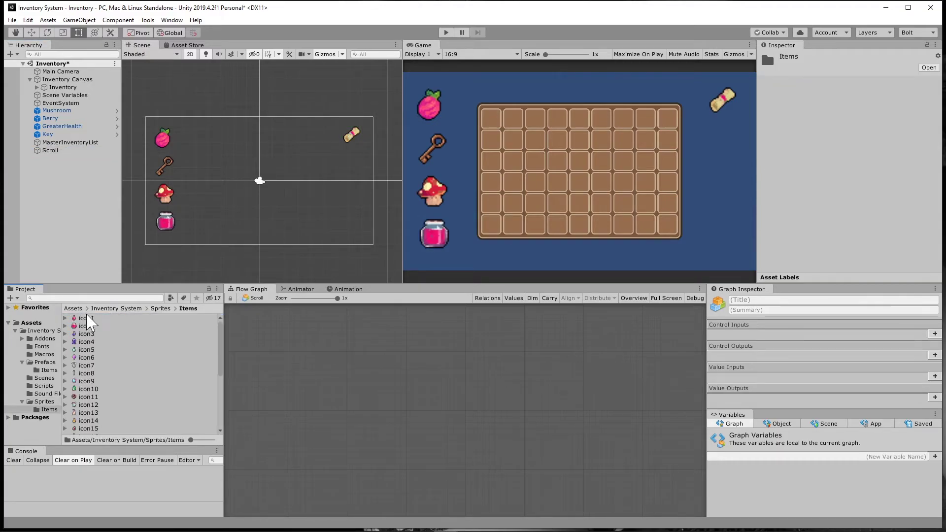
click(124, 309)
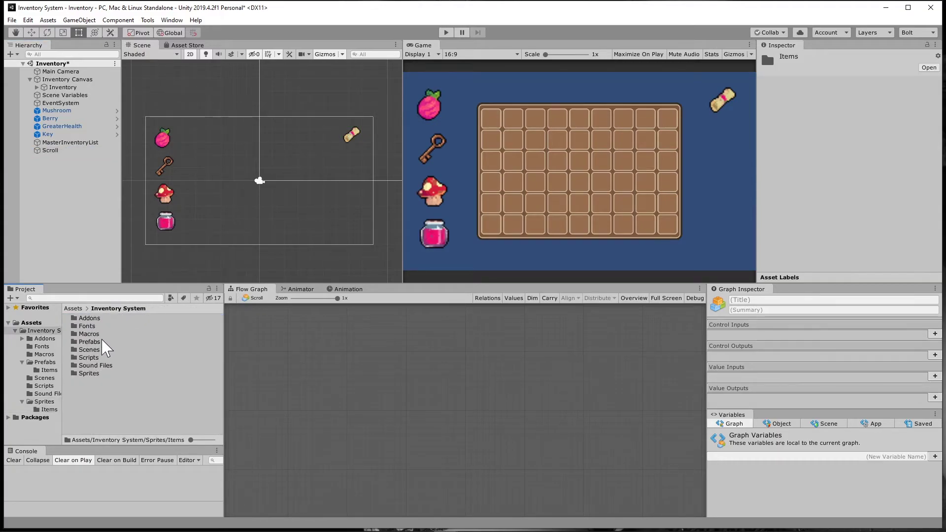
double_click(75, 334)
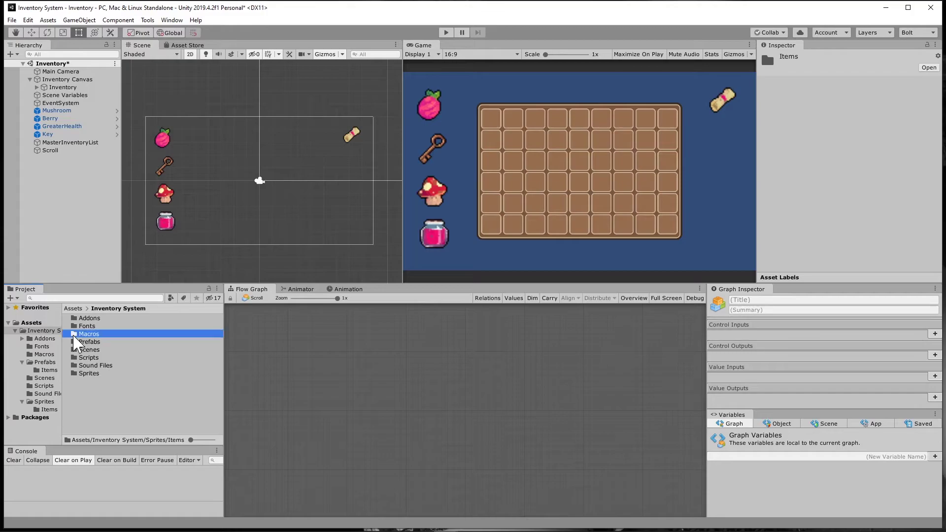
click(109, 309)
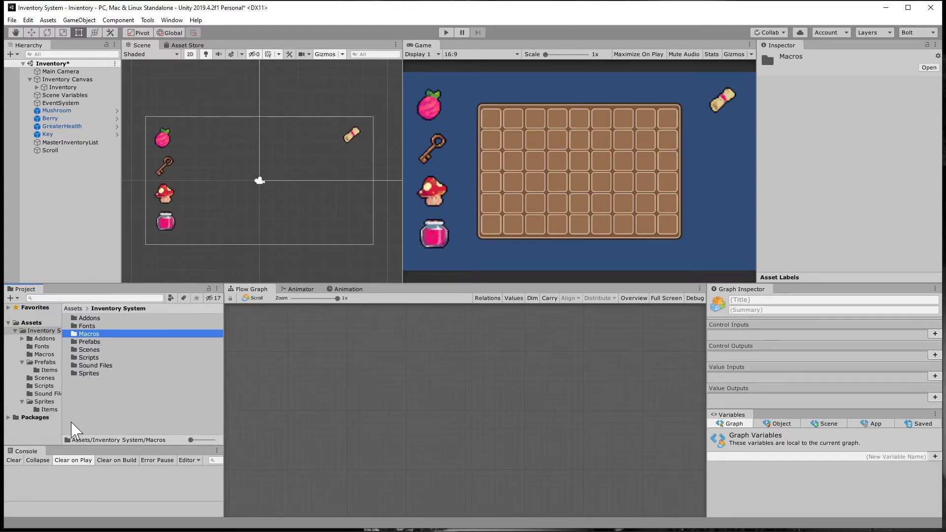
- Drag the Scroll object into Prefabs/Items to create a Scroll prefab
double_click(82, 341)
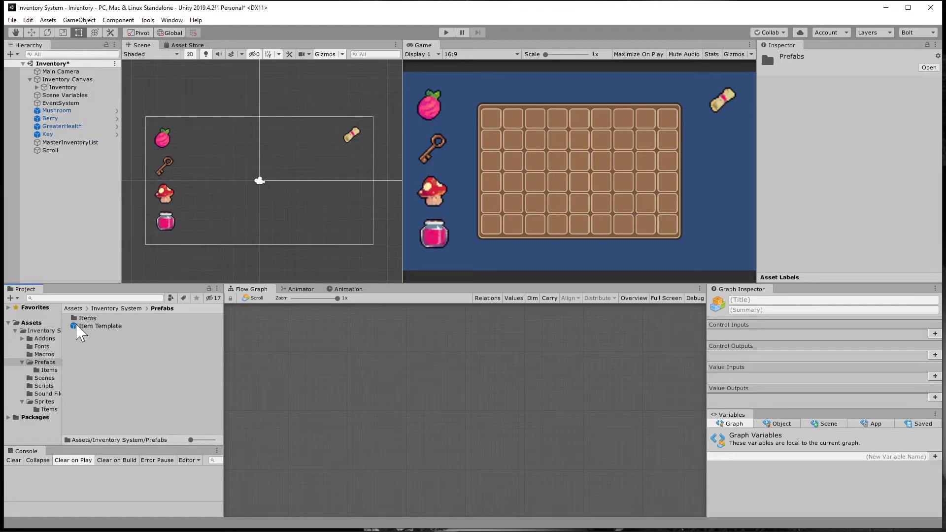
right_click(90, 373)
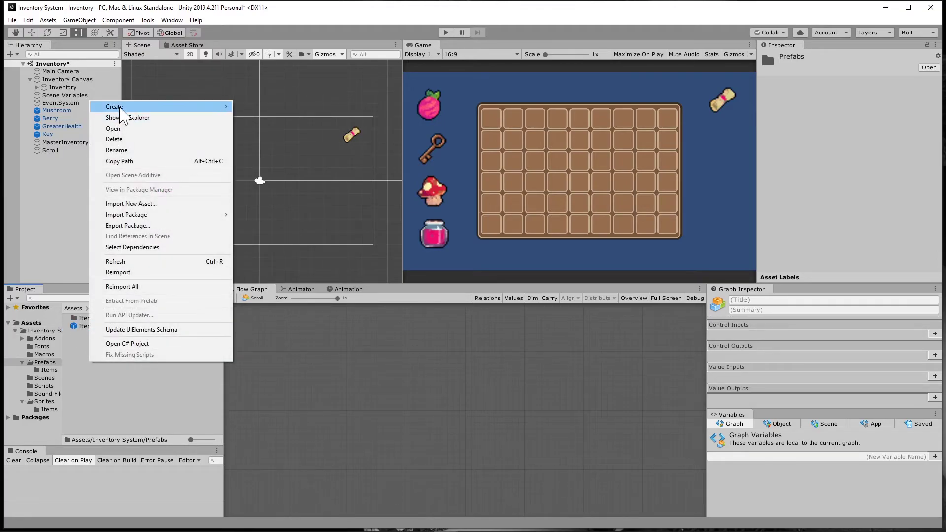
mouse_move(148, 107)
click(97, 358)
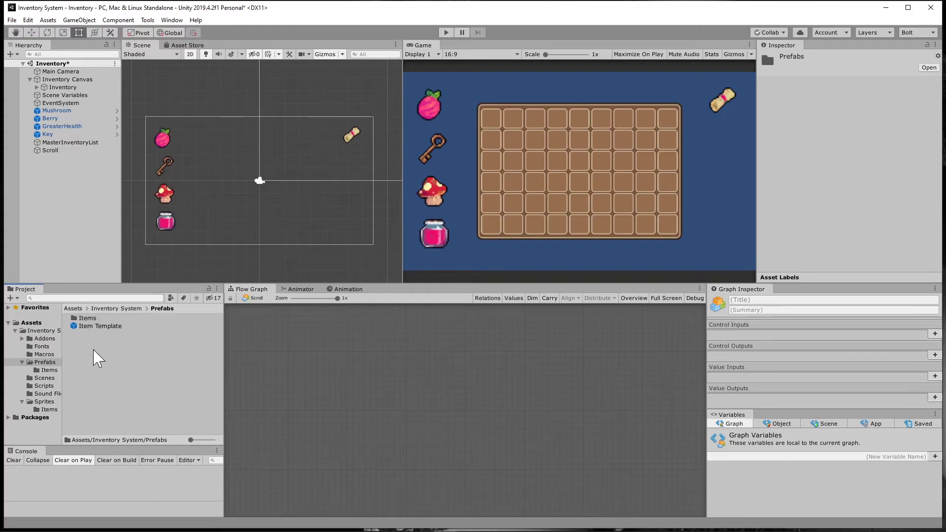
double_click(78, 319)
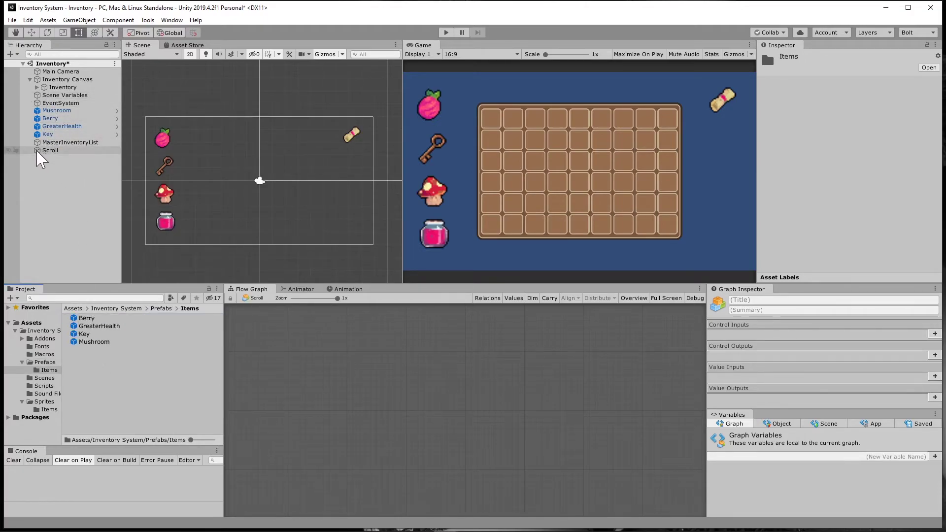
drag(39, 152, 97, 353)
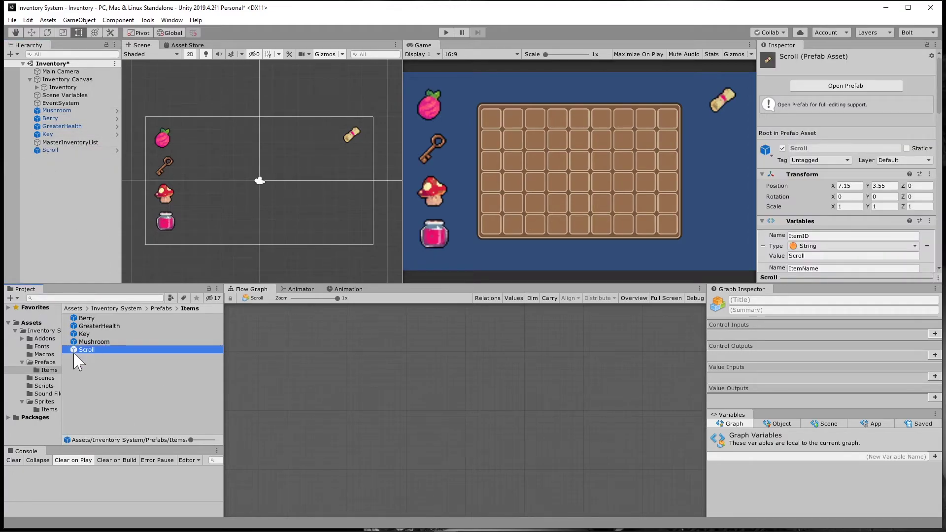
- Check the Scroll and MasterInventoryList objects in the Inspector
click(41, 152)
click(75, 240)
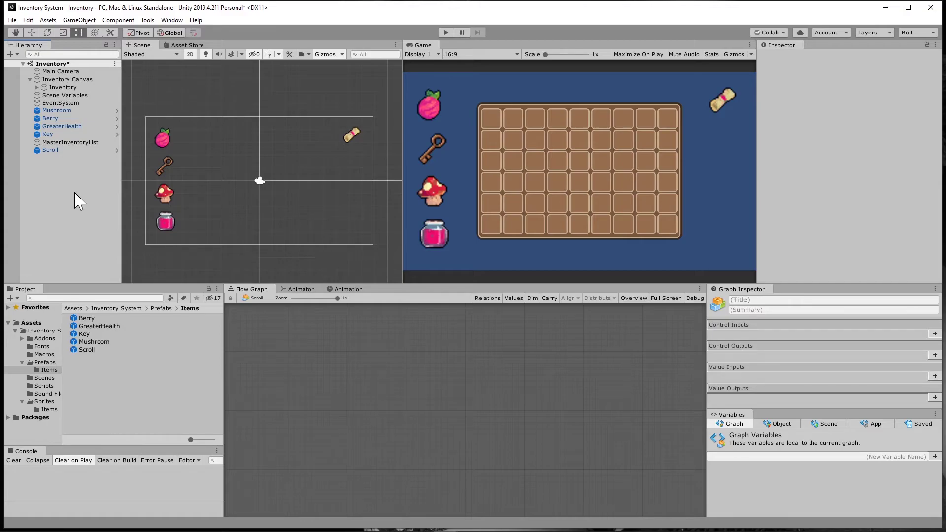
click(82, 142)
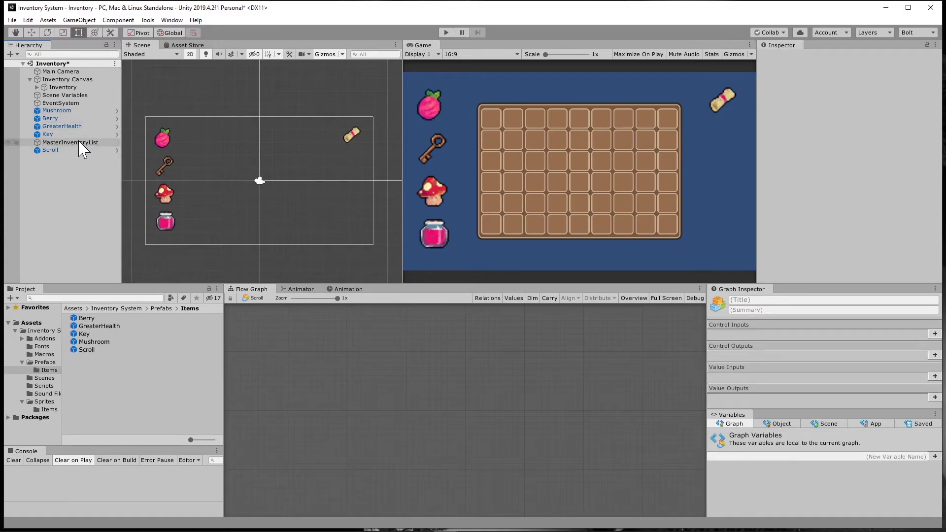
click(81, 196)
- Create and delete a stray empty GameObject, then view MasterInventoryList's MasterList dictionary
click(55, 142)
click(66, 196)
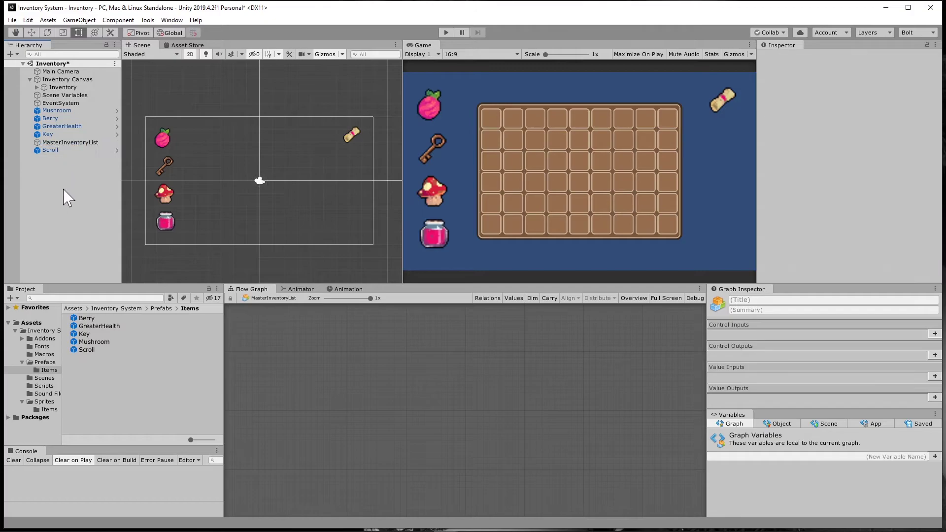
right_click(47, 178)
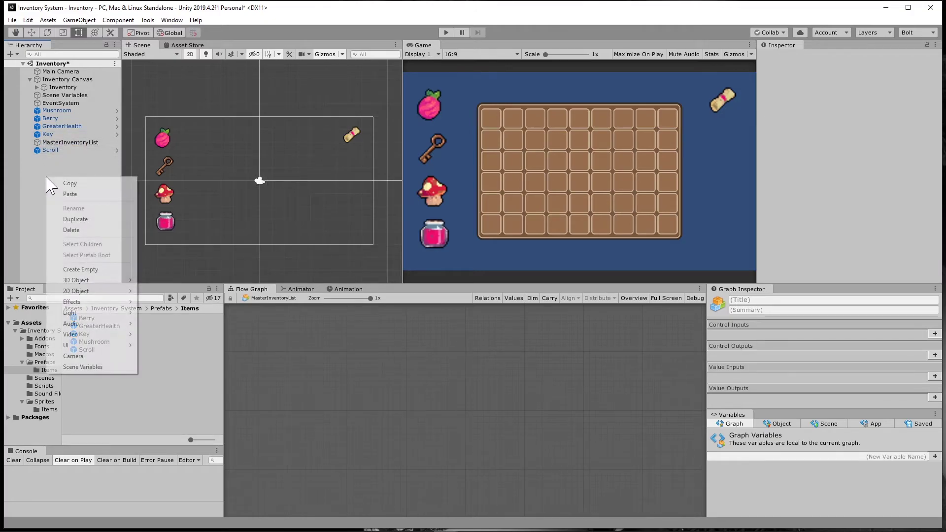
click(87, 270)
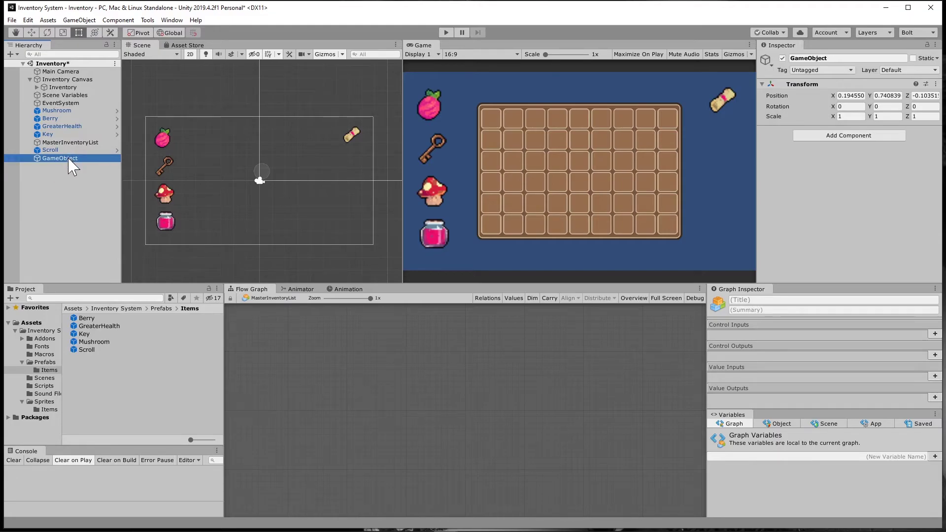
click(67, 200)
click(49, 158)
key(Delete)
click(55, 142)
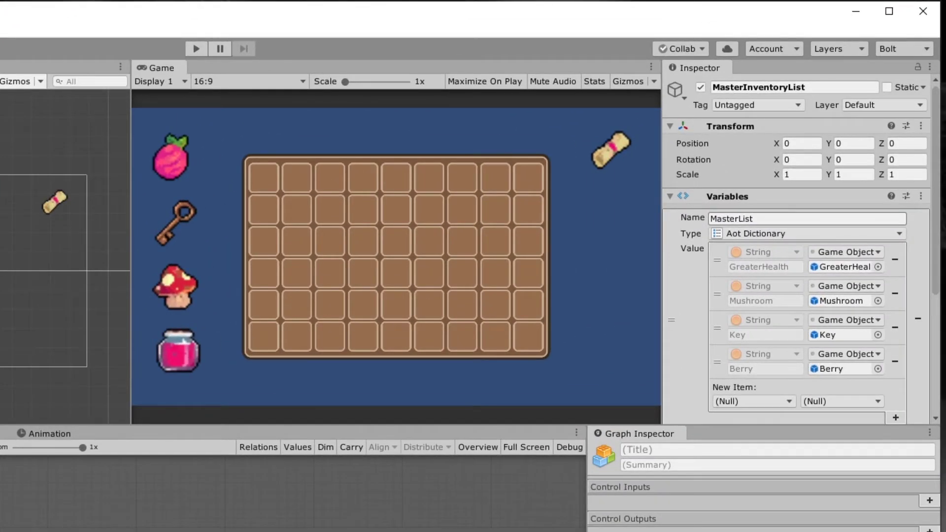
scroll(881, 246, down, 5)
- Set the new MasterList entry's key type to String and value type to Game Object
click(784, 218)
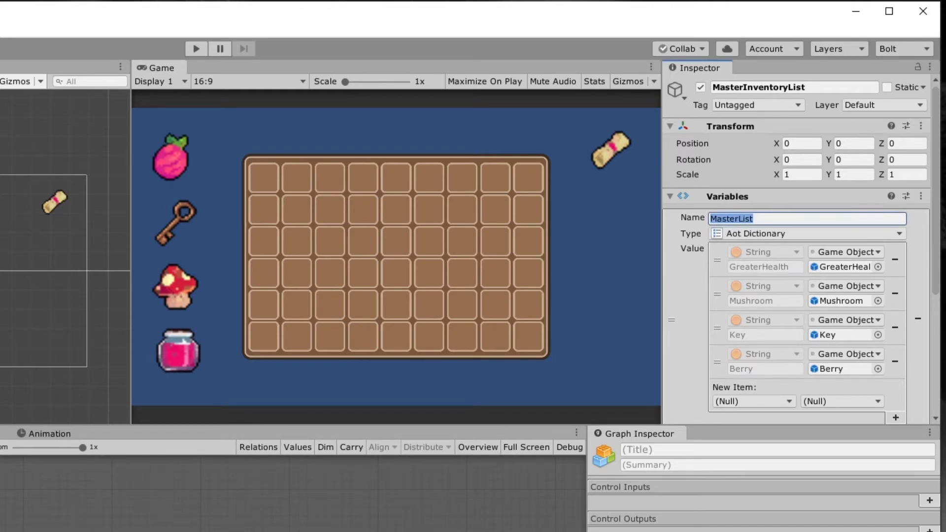
key(Right)
click(768, 402)
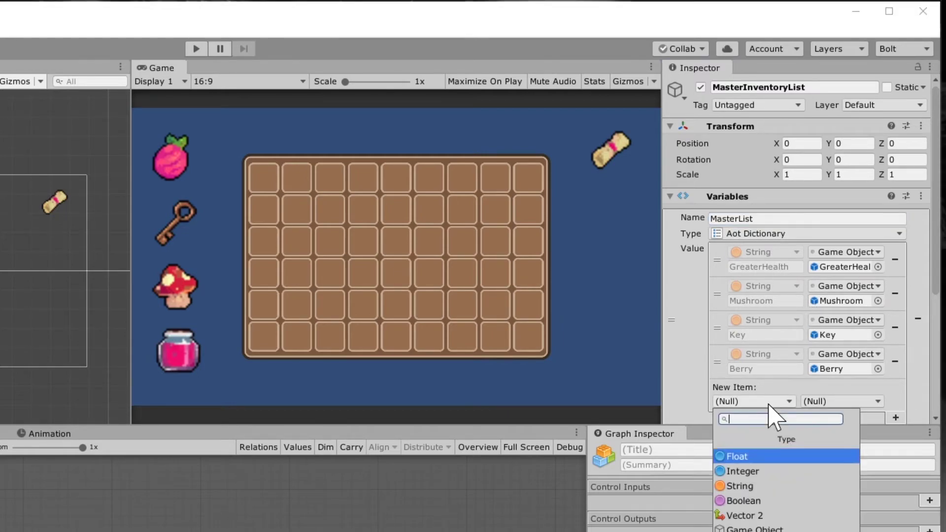
click(742, 486)
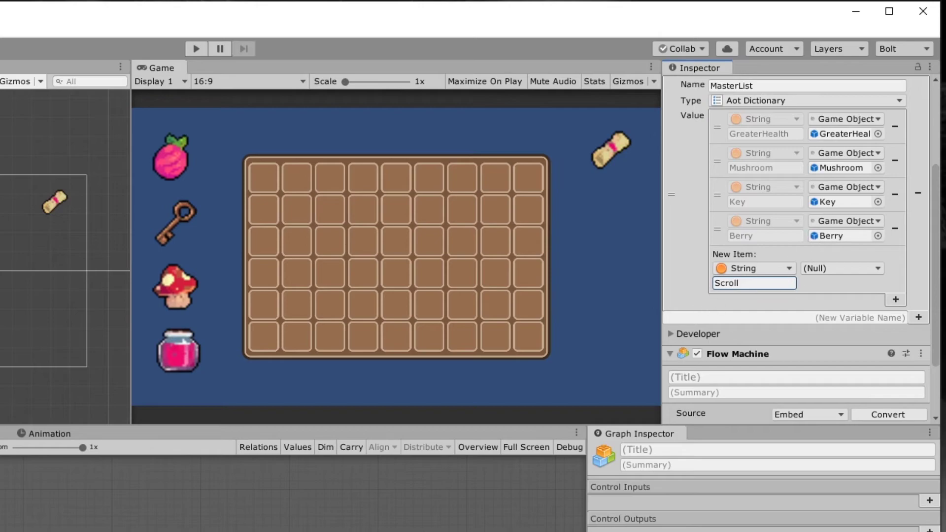
click(836, 272)
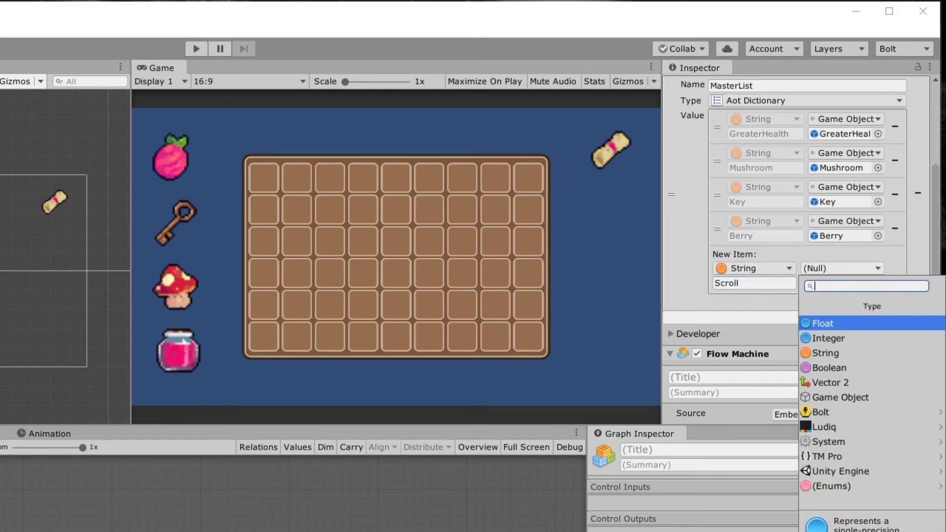
click(848, 395)
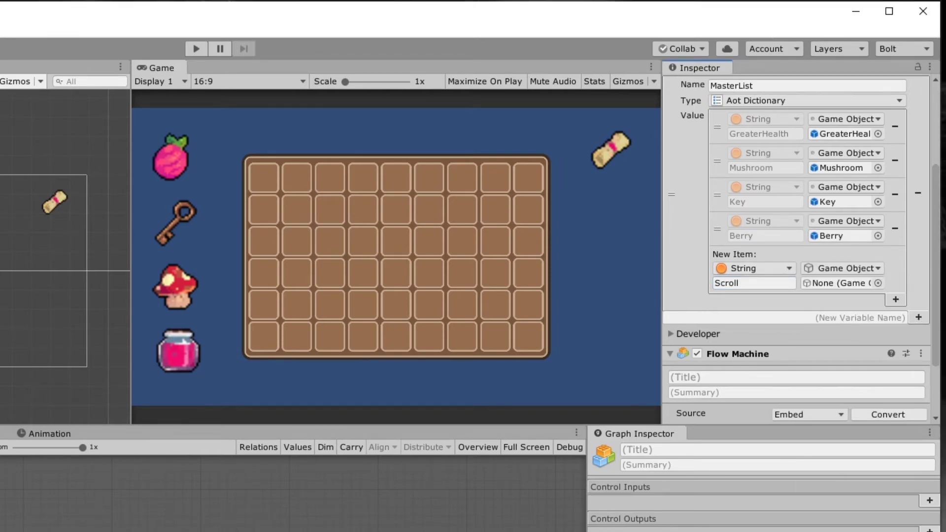
- Assign the Scroll object as the value and add the Scroll entry to the dictionary
drag(2, 295, 850, 286)
click(895, 299)
scroll(838, 308, up, 5)
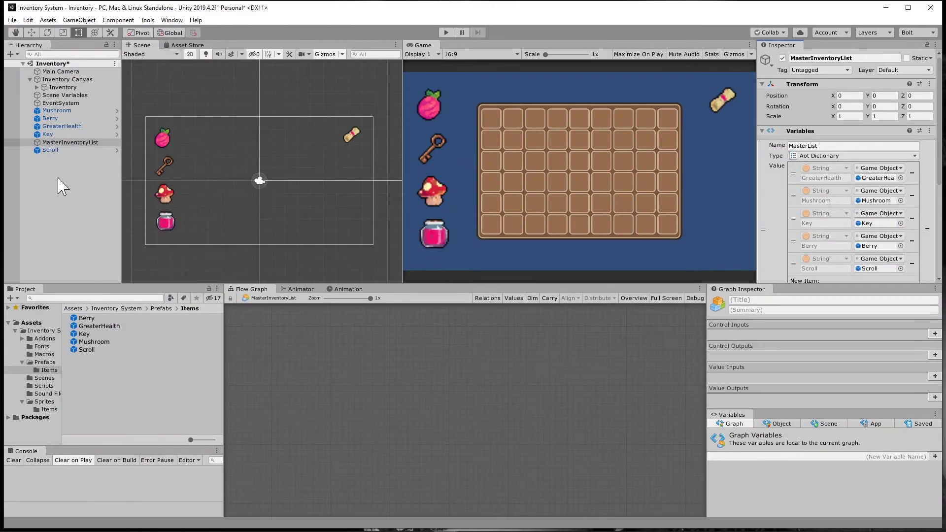
click(57, 186)
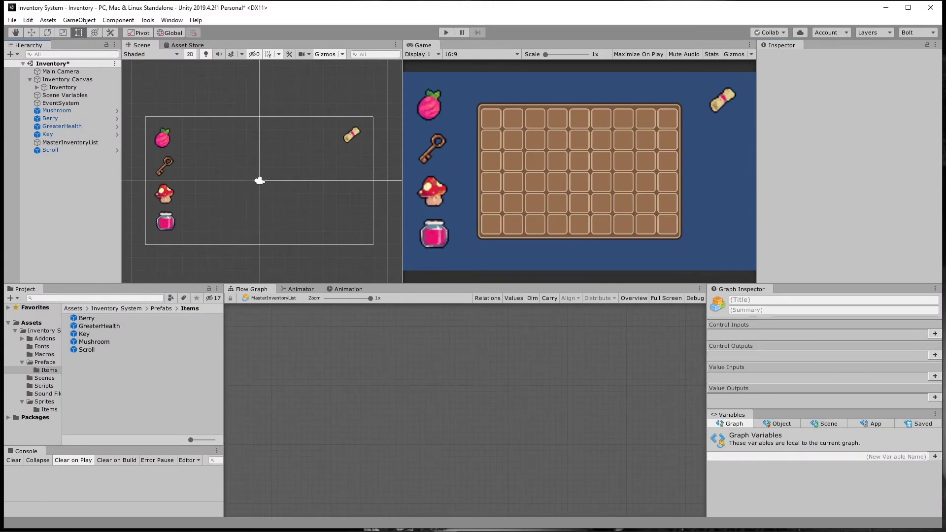
- Delete the Mushroom, Key and Scroll item objects from the scene Hierarchy
click(55, 111)
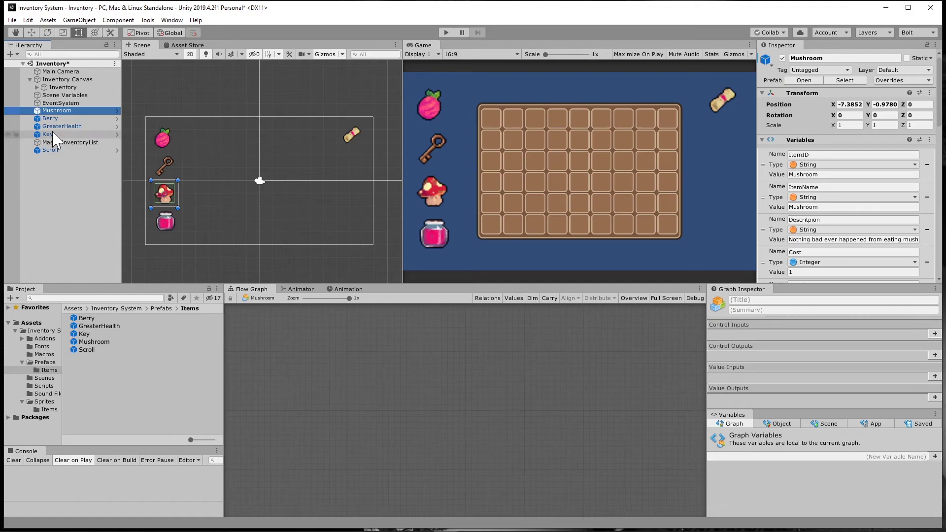
shift+click(50, 134)
key(Delete)
click(51, 120)
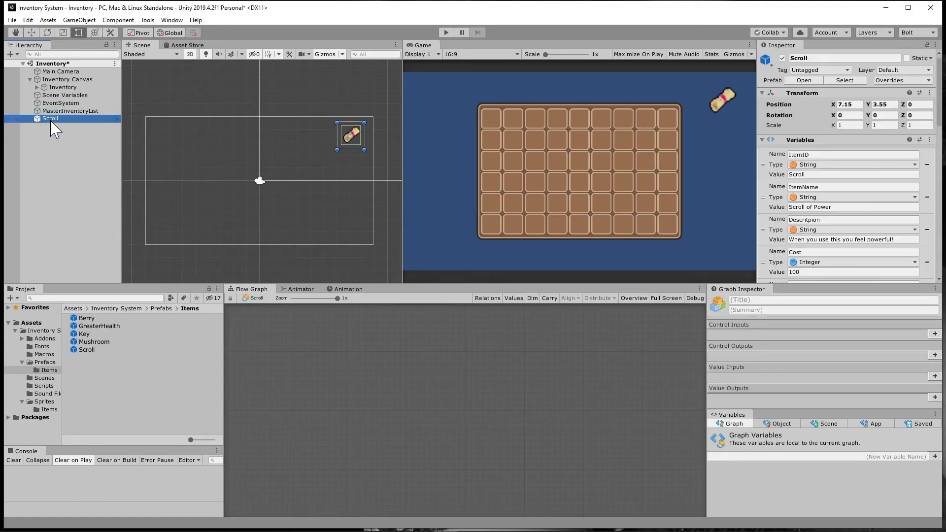
key(Delete)
- Save MasterInventoryList as a prefab in Prefabs and delete its scene instance
click(161, 310)
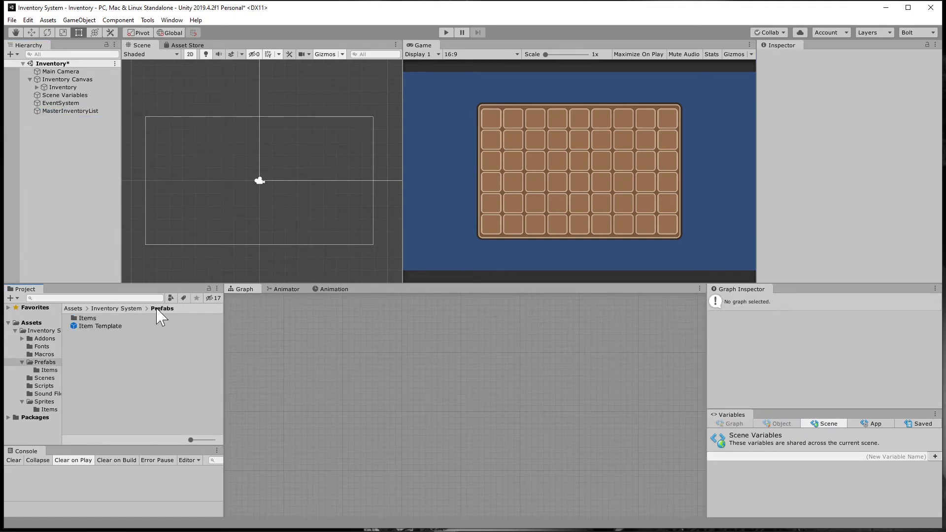
drag(38, 118, 95, 347)
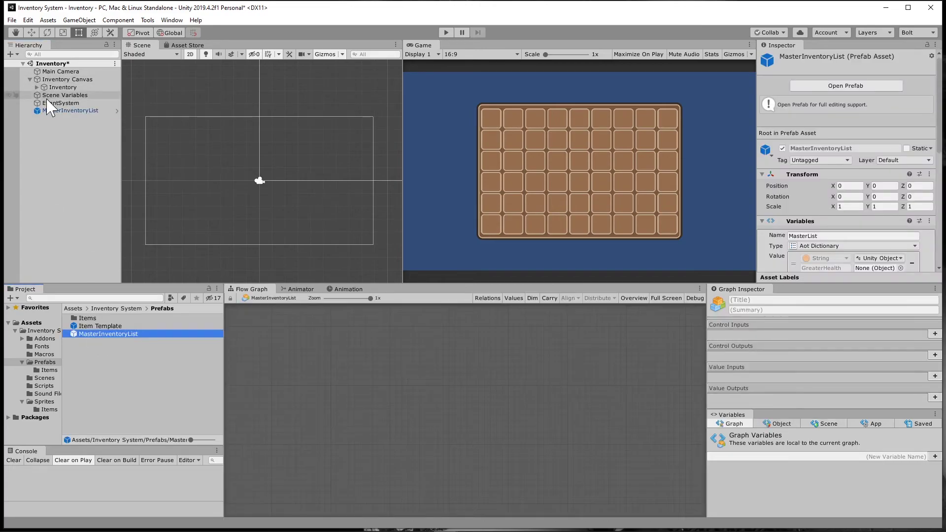
click(42, 111)
key(Delete)
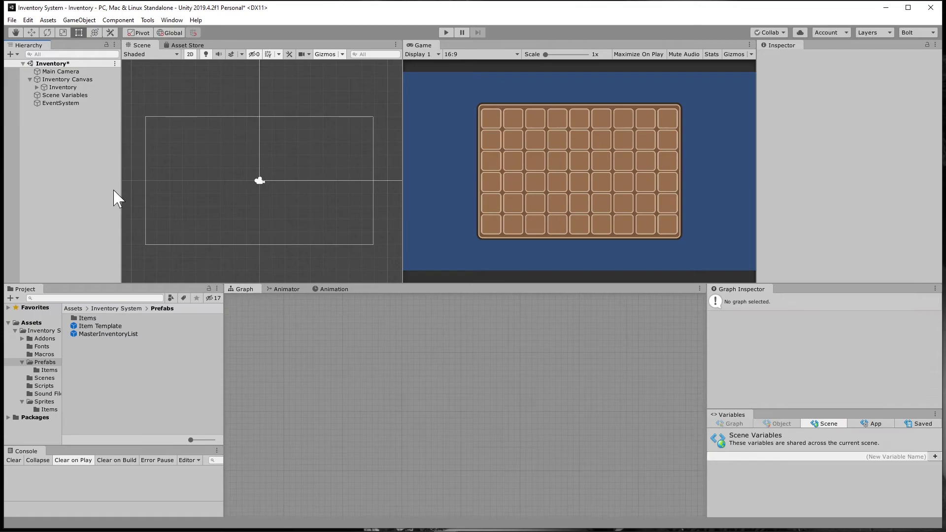
click(108, 333)
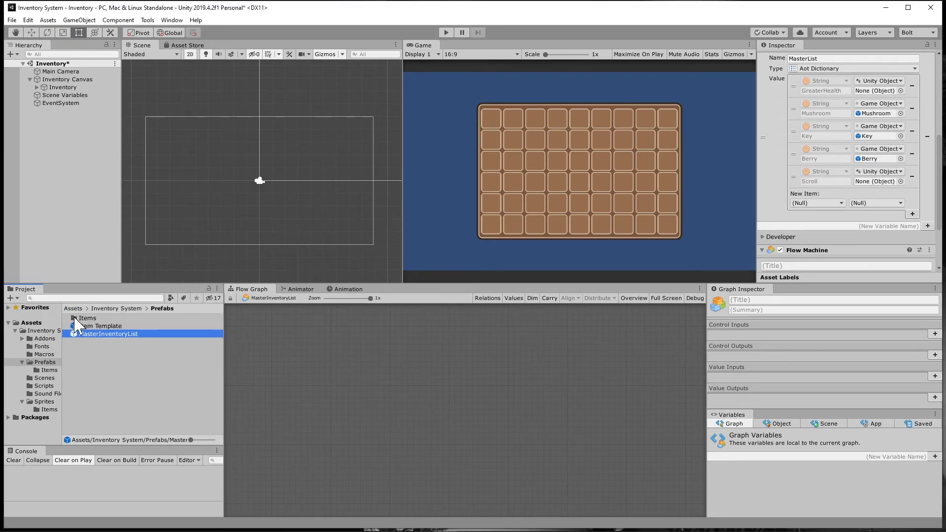
- Lock the Inspector on the MasterInventoryList prefab asset
double_click(87, 317)
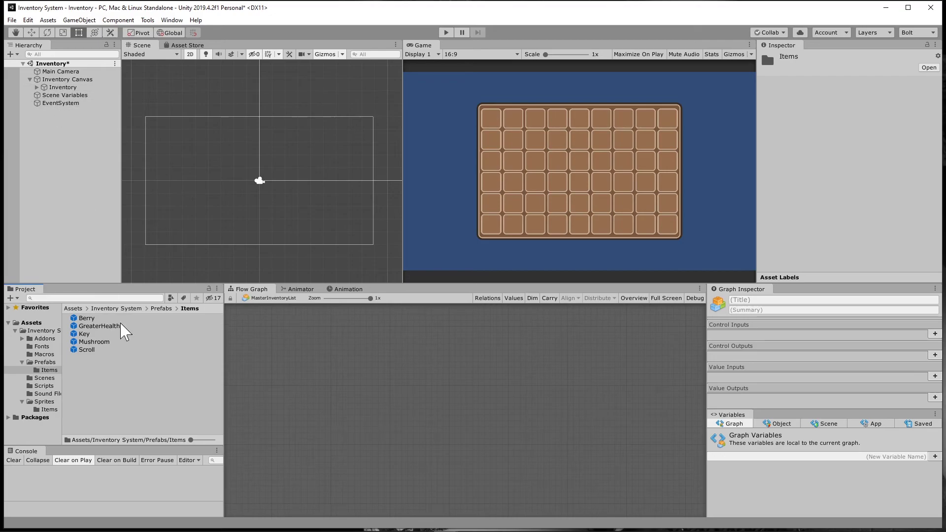
click(165, 309)
click(98, 334)
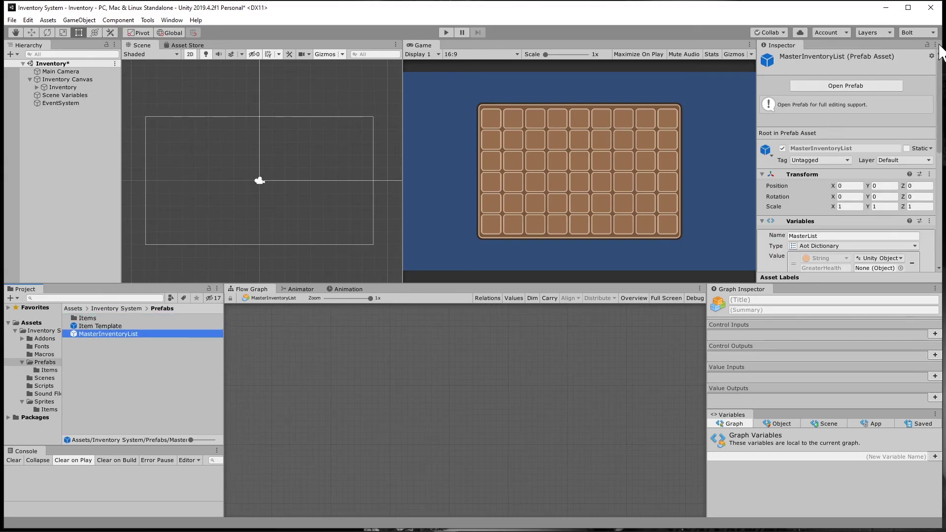
click(926, 44)
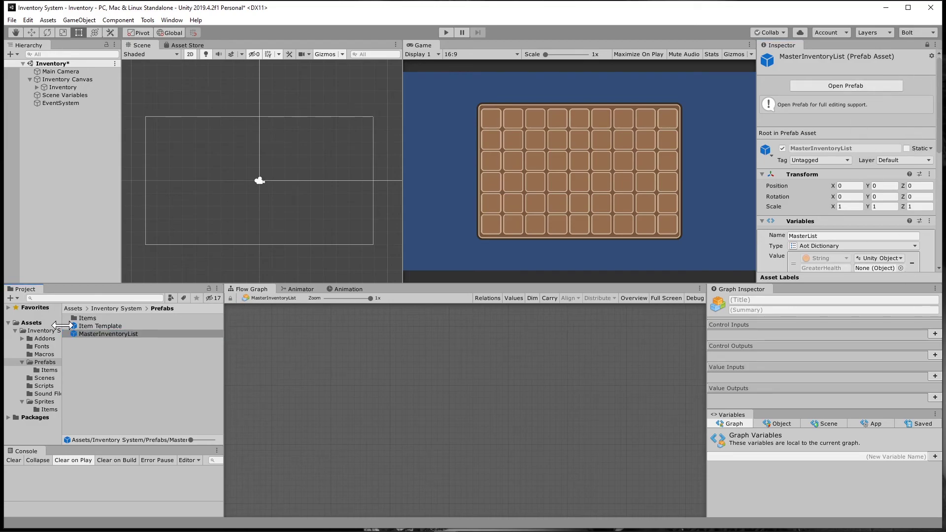
- Assign the Scroll and GreaterHealth prefabs from Prefabs/Items to their MasterList entries
double_click(85, 318)
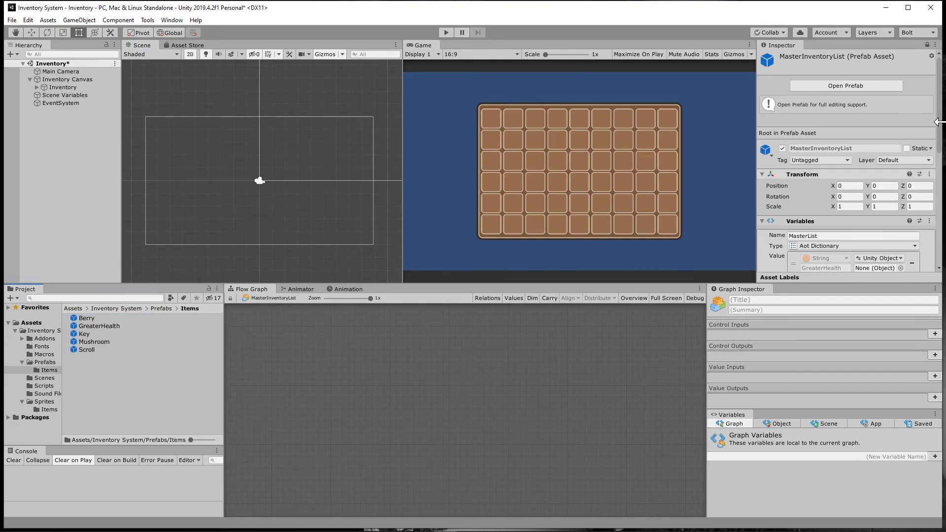
scroll(857, 186, down, 6)
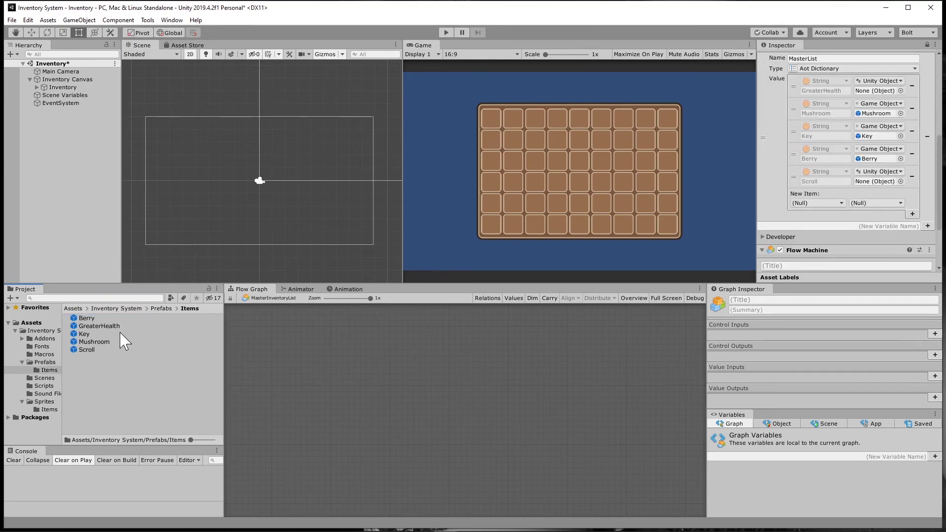
drag(81, 350, 882, 183)
scroll(888, 192, down, 3)
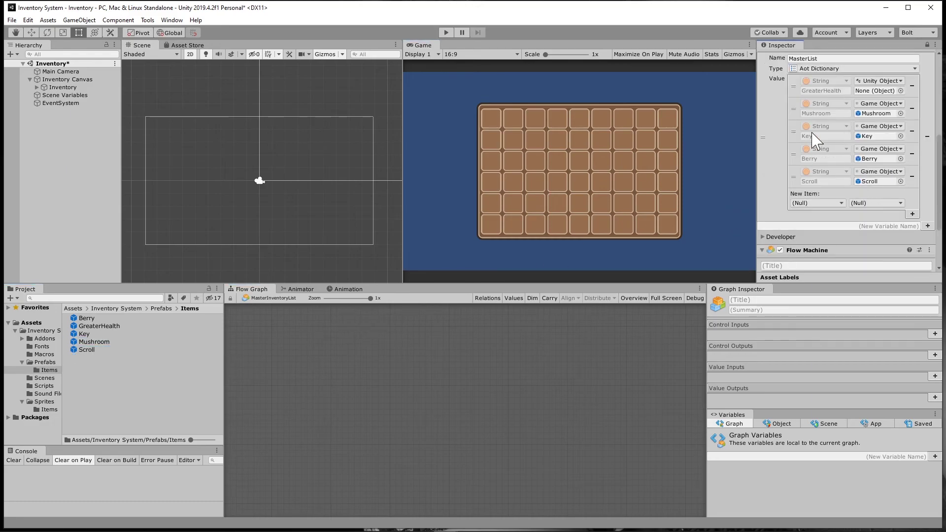
drag(83, 326, 878, 91)
- Place a Key prefab instance in the scene and remove its ConMessage variable
drag(79, 335, 165, 212)
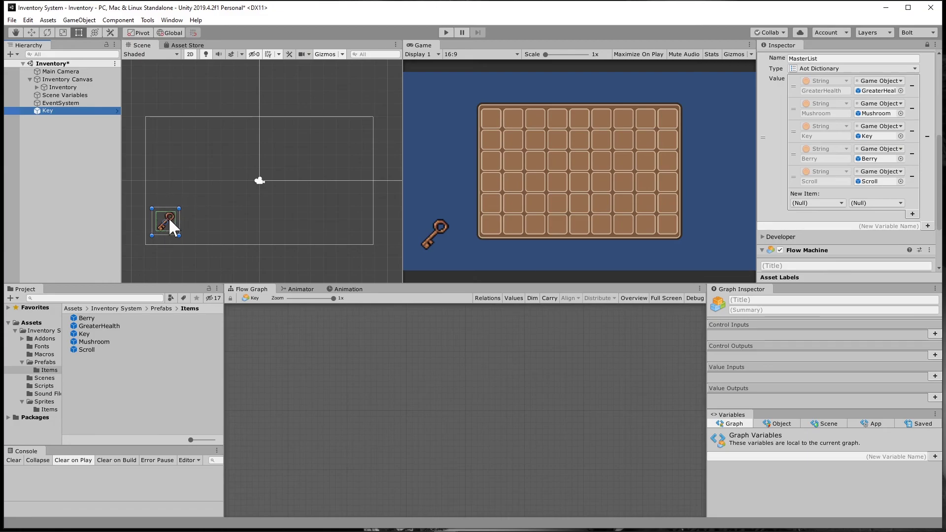
click(927, 45)
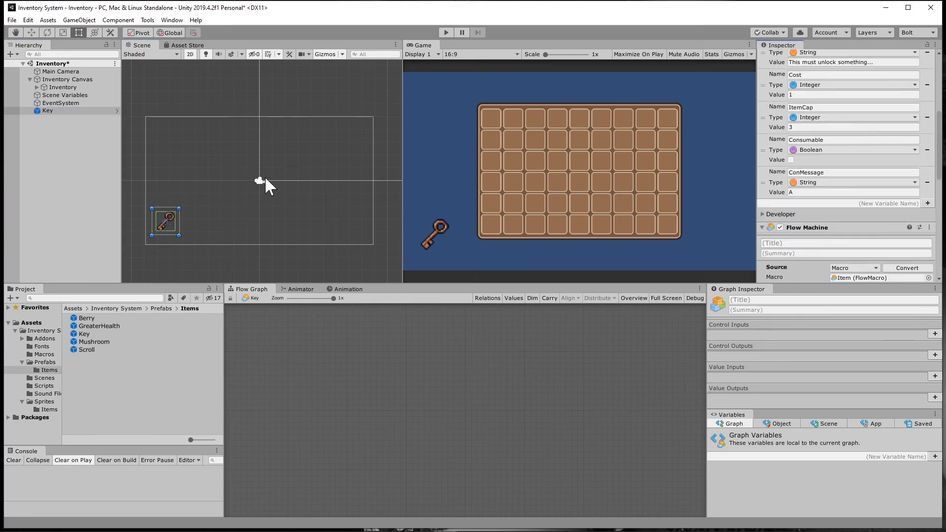
scroll(895, 236, up, 3)
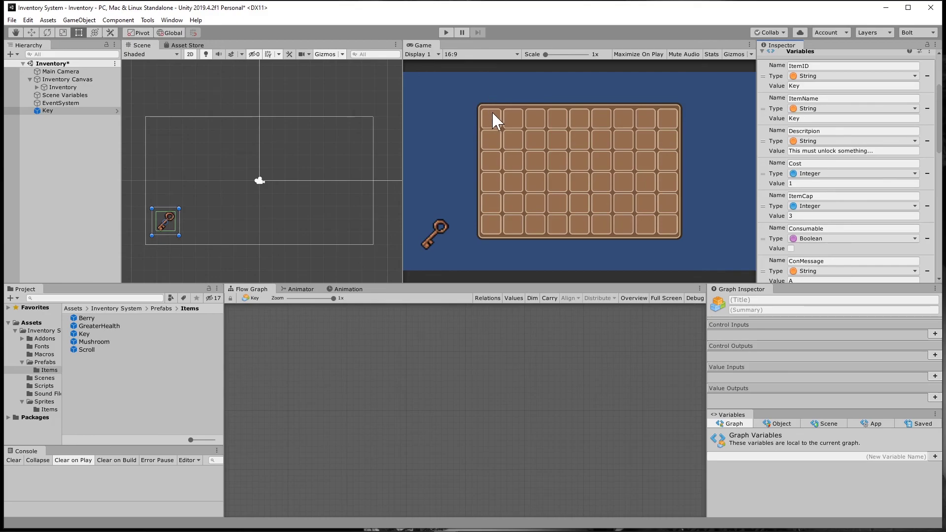
scroll(845, 207, down, 3)
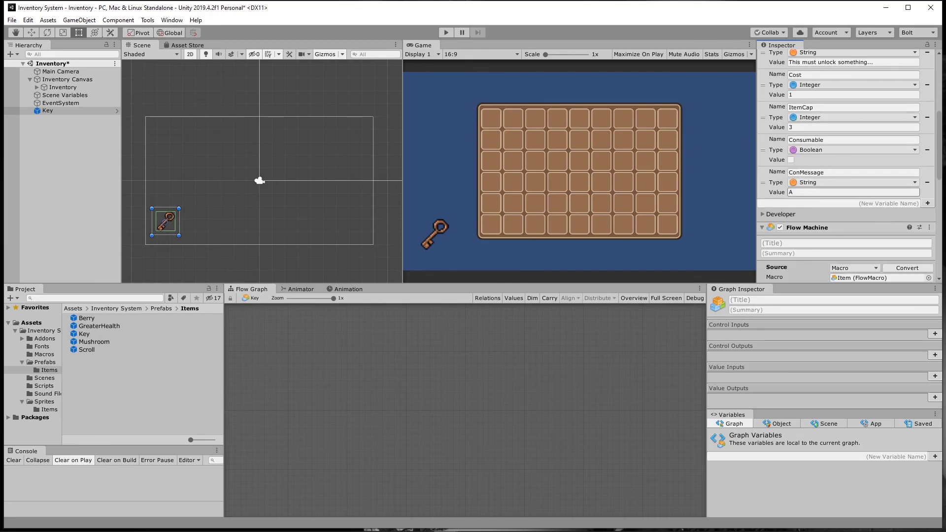
click(784, 192)
click(927, 182)
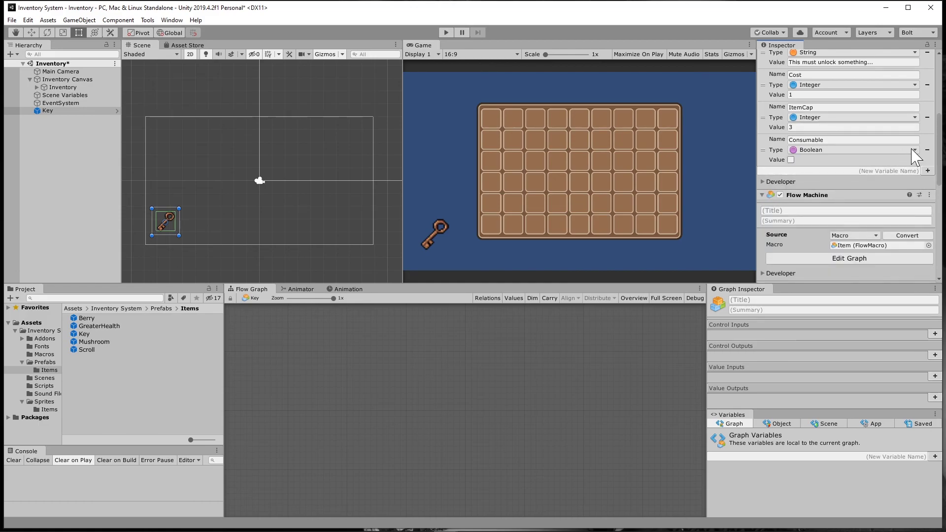
- Apply all Key instance overrides to the Key prefab
scroll(928, 197, up, 5)
click(914, 81)
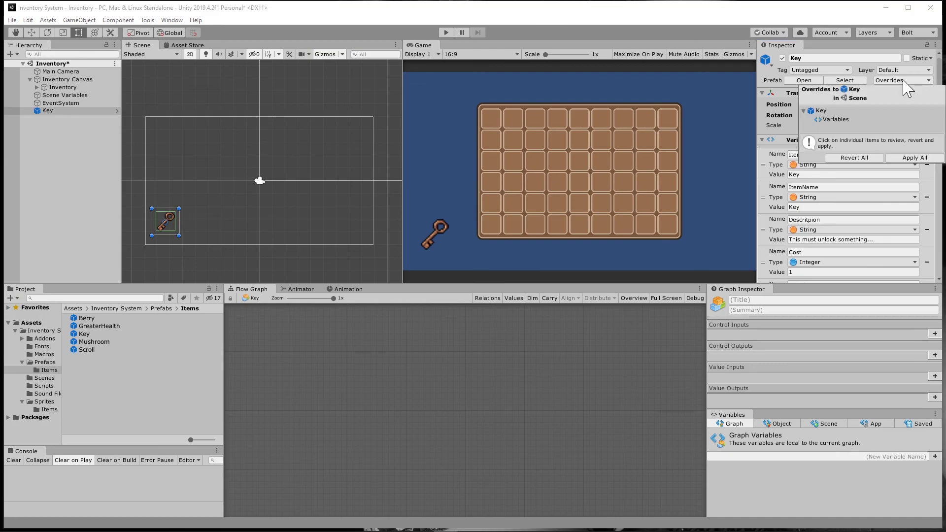
click(913, 158)
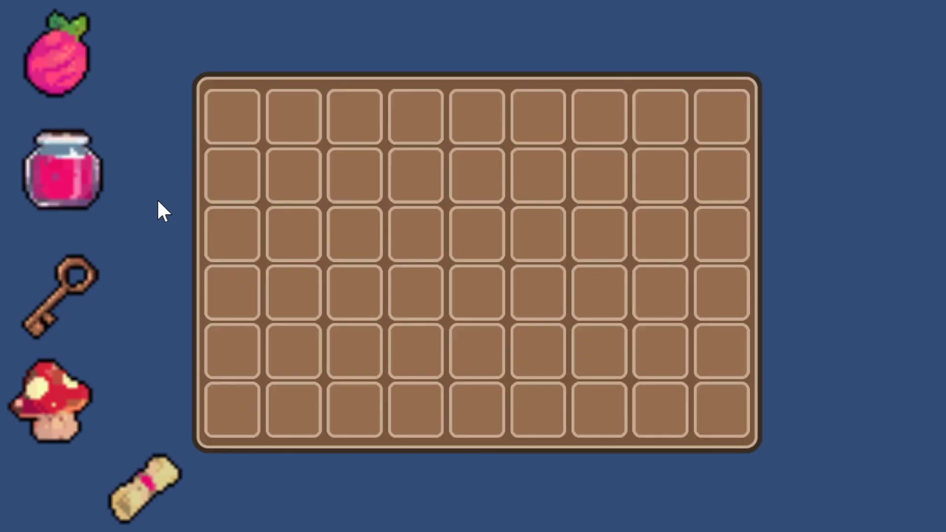
- Toggle the inventory panel with the i key, leaving it shown
key(i)
key(i)
key(i)
key(i)
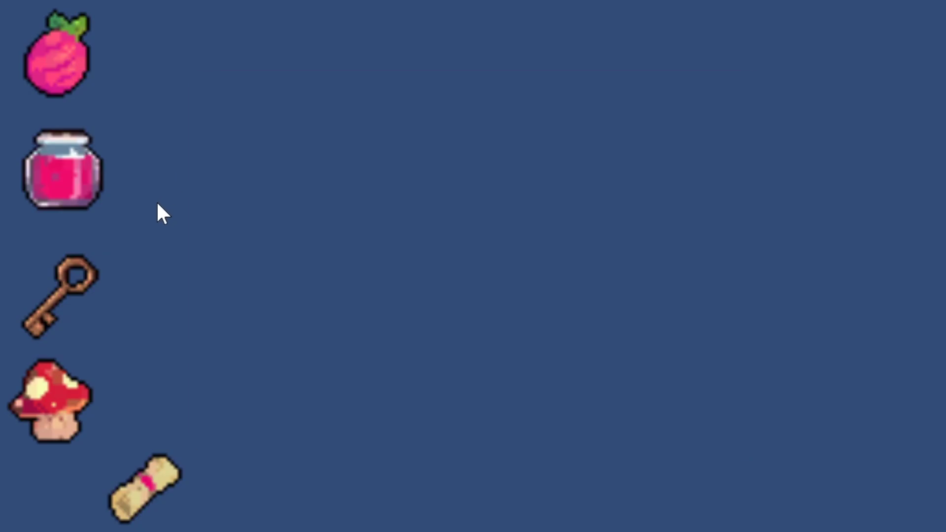